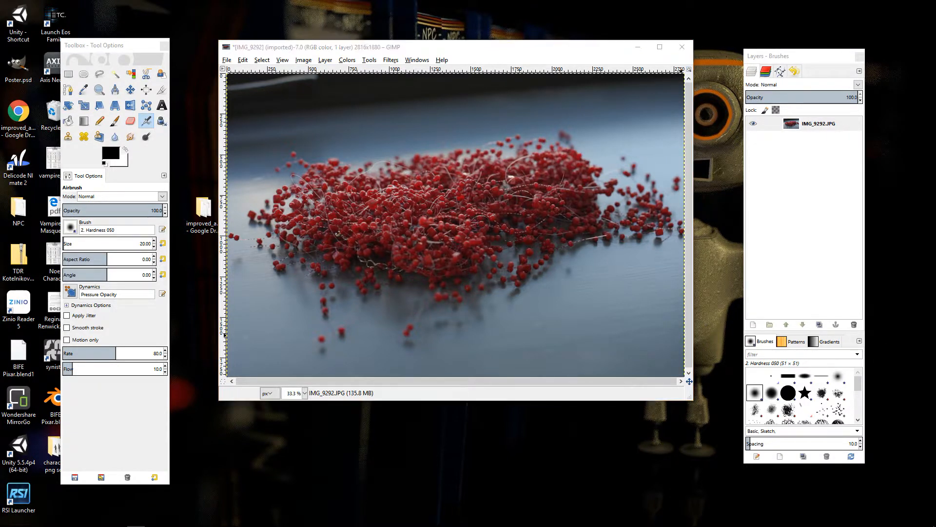
Step: Open IMG_9281.JPG from the pics folder as a separate image and bring its window to the front
{"action": "left_click_drag", "start_coordinate": [853, 100], "coordinate": [498, 63]}
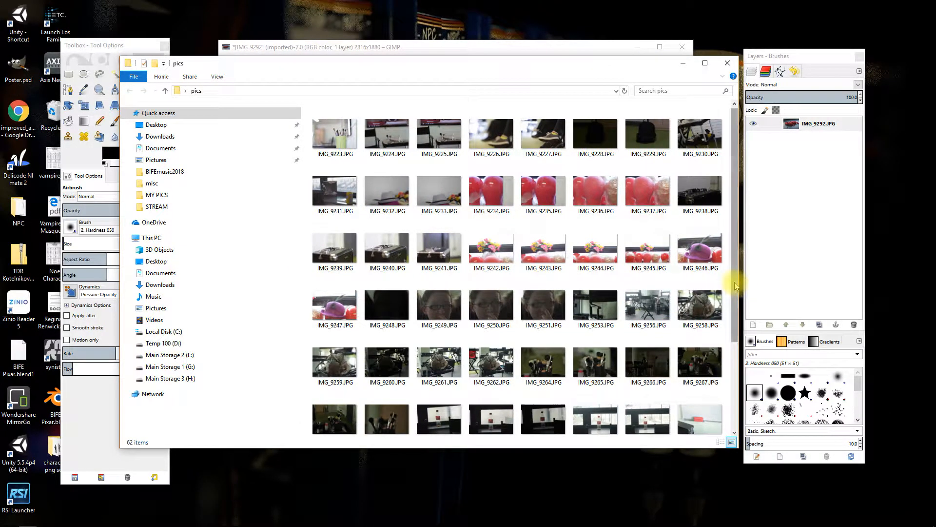
{"action": "left_click_drag", "start_coordinate": [736, 285], "coordinate": [736, 359]}
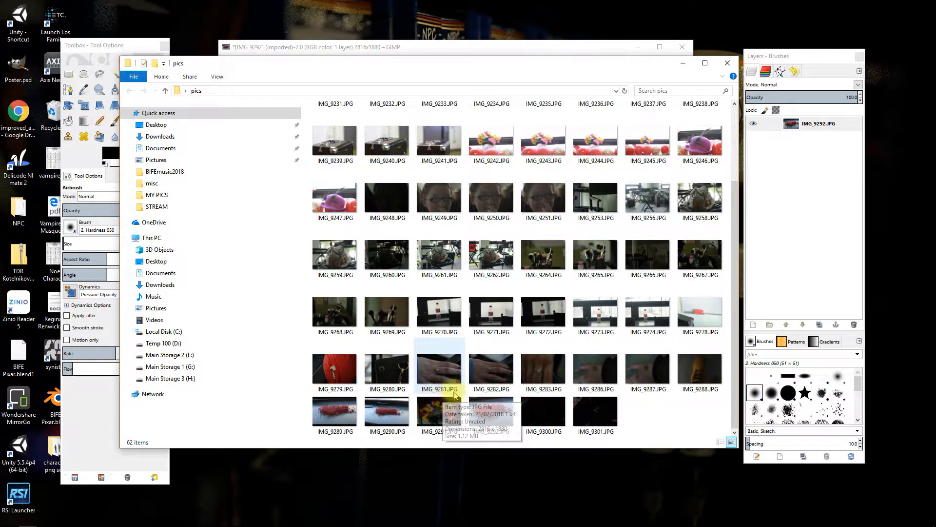
{"action": "left_click", "coordinate": [288, 49]}
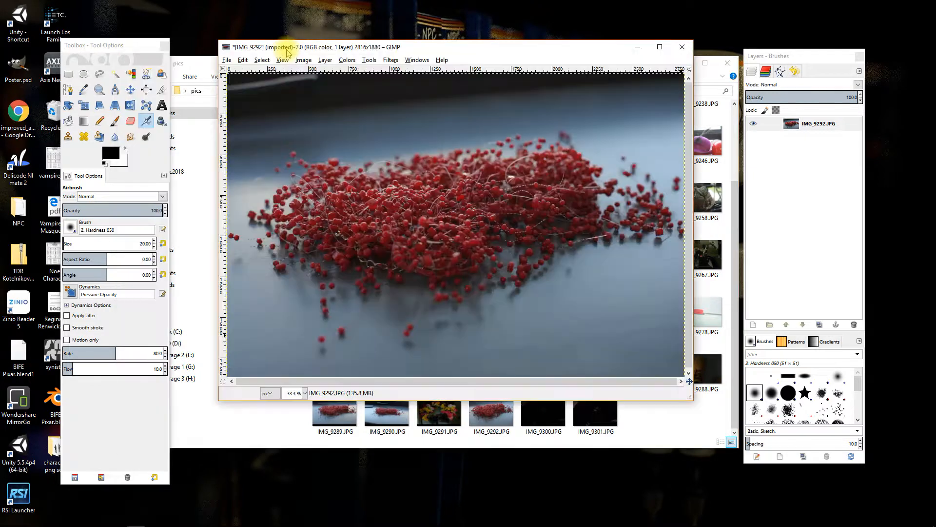
{"action": "left_click", "coordinate": [227, 59]}
{"action": "left_click", "coordinate": [237, 88]}
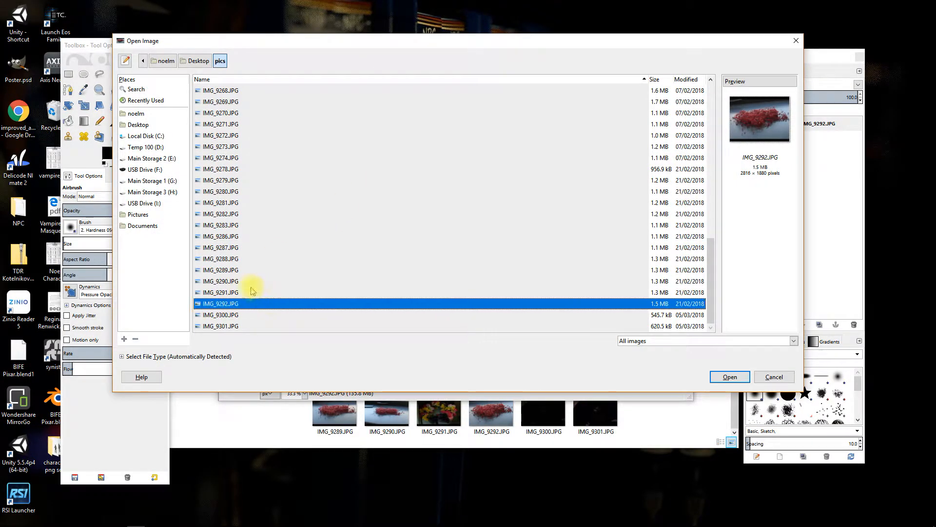
{"action": "left_click", "coordinate": [228, 204]}
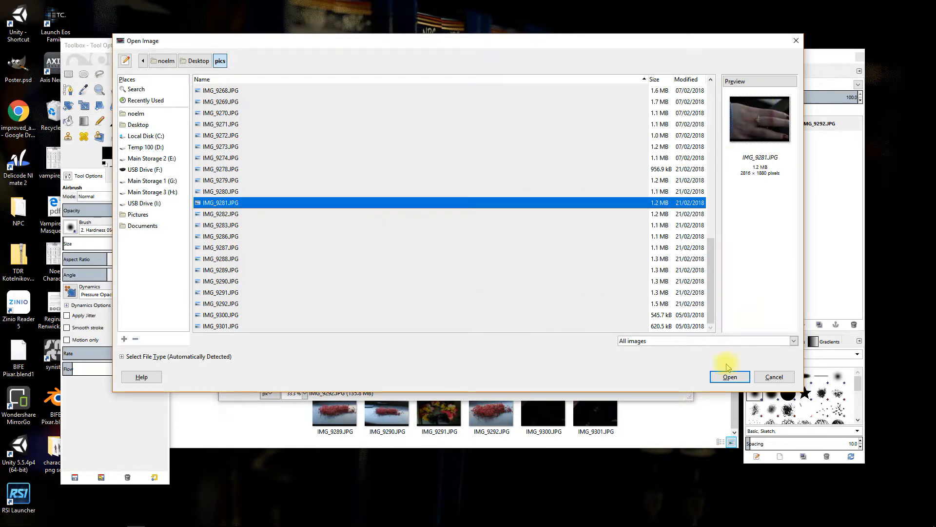
{"action": "left_click", "coordinate": [713, 378]}
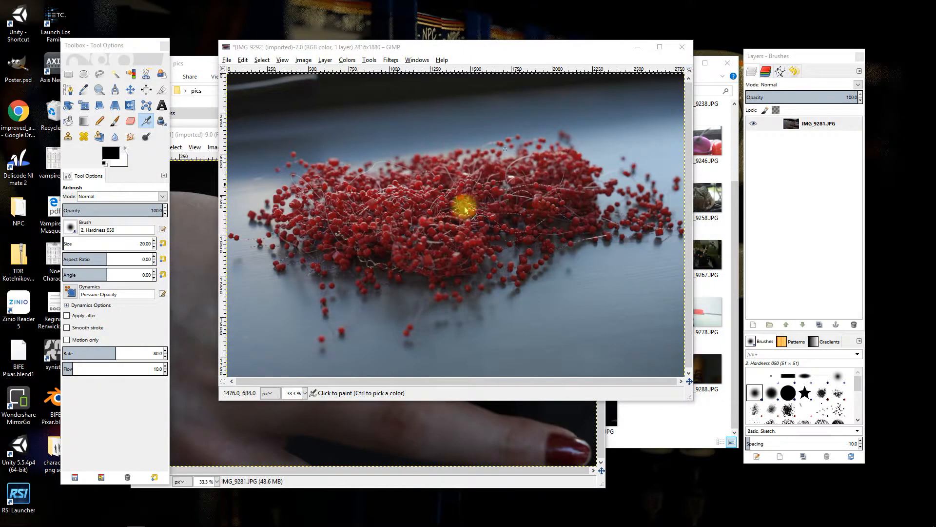
{"action": "left_click", "coordinate": [727, 62]}
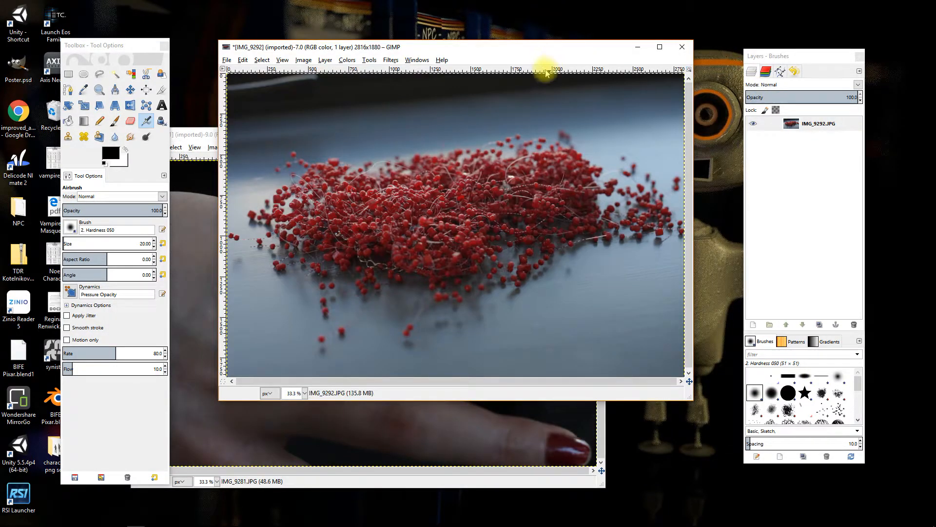
{"action": "left_click_drag", "start_coordinate": [204, 134], "coordinate": [303, 67]}
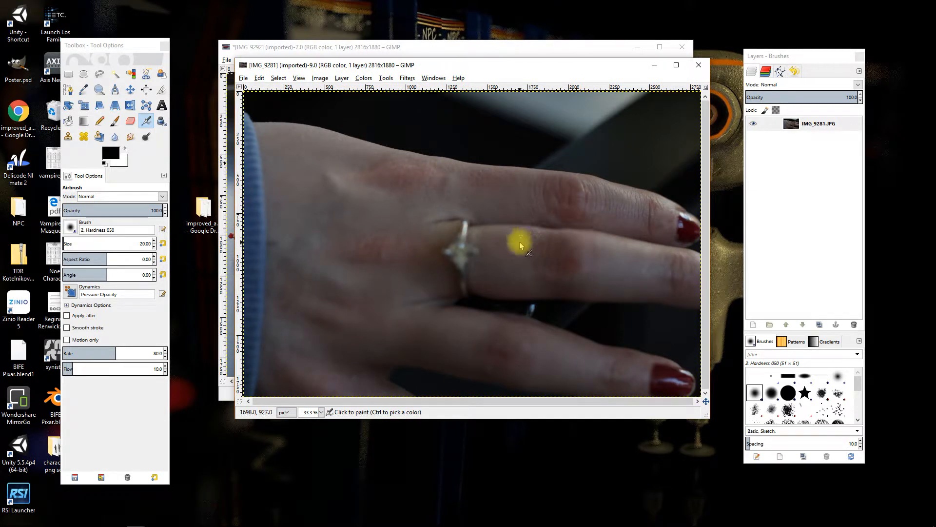
Step: Duplicate the IMG_9281.JPG layer and toggle the visibility of both layers to compare them
{"action": "left_click", "coordinate": [825, 125]}
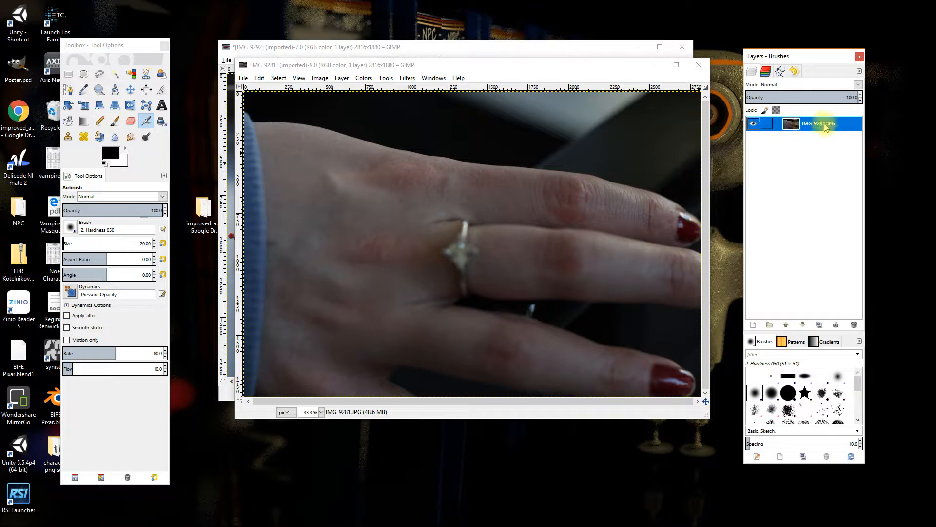
{"action": "right_click", "coordinate": [814, 126]}
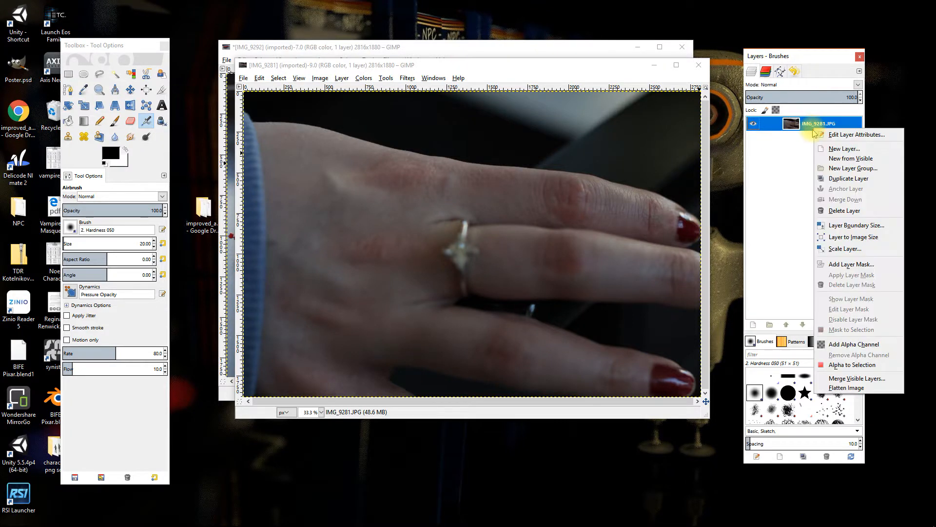
{"action": "left_click", "coordinate": [844, 178]}
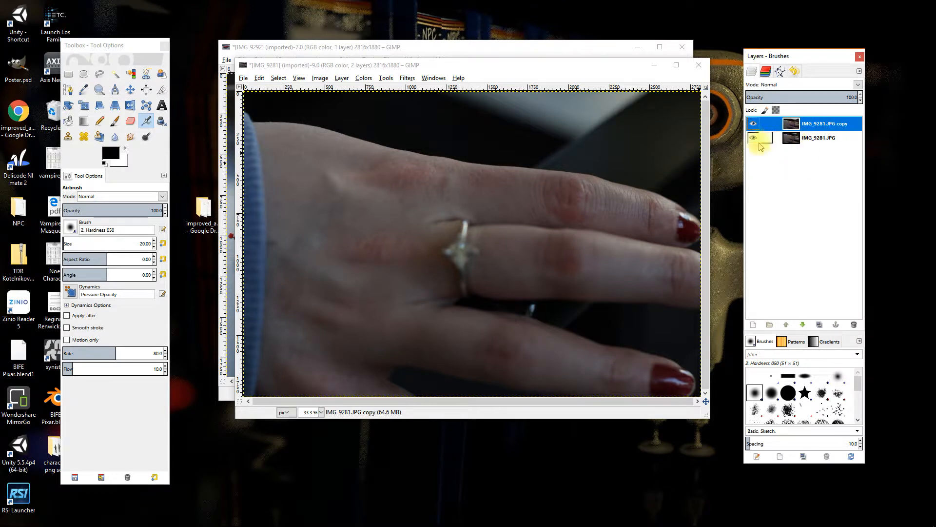
{"action": "left_click", "coordinate": [753, 124]}
{"action": "left_click", "coordinate": [753, 138]}
{"action": "left_click", "coordinate": [753, 123]}
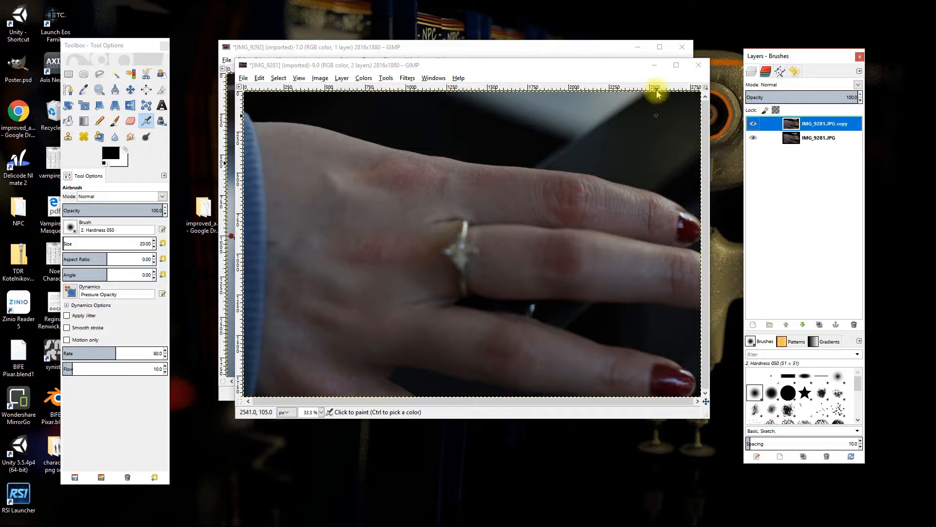
Step: Check the canvas width and height of the IMG_9281 hand photo without resizing it
{"action": "left_click", "coordinate": [405, 78]}
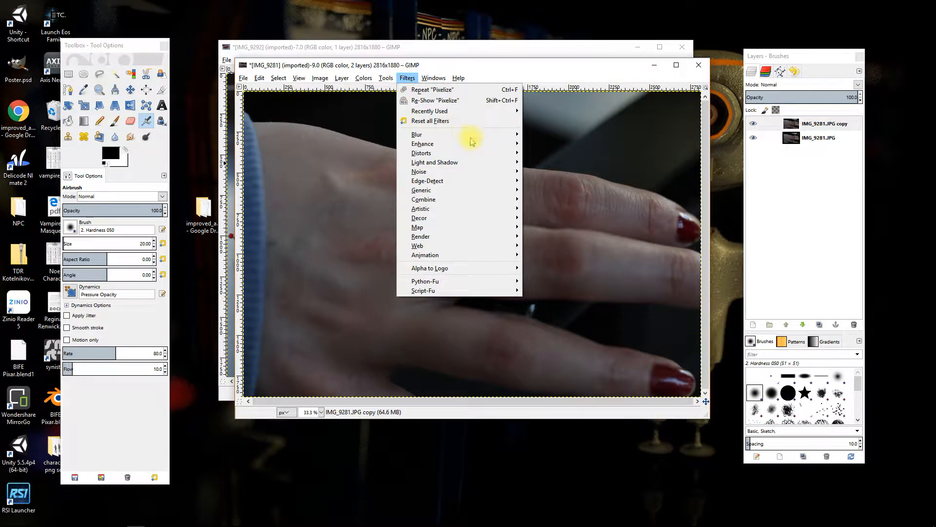
{"action": "mouse_move", "coordinate": [471, 136]}
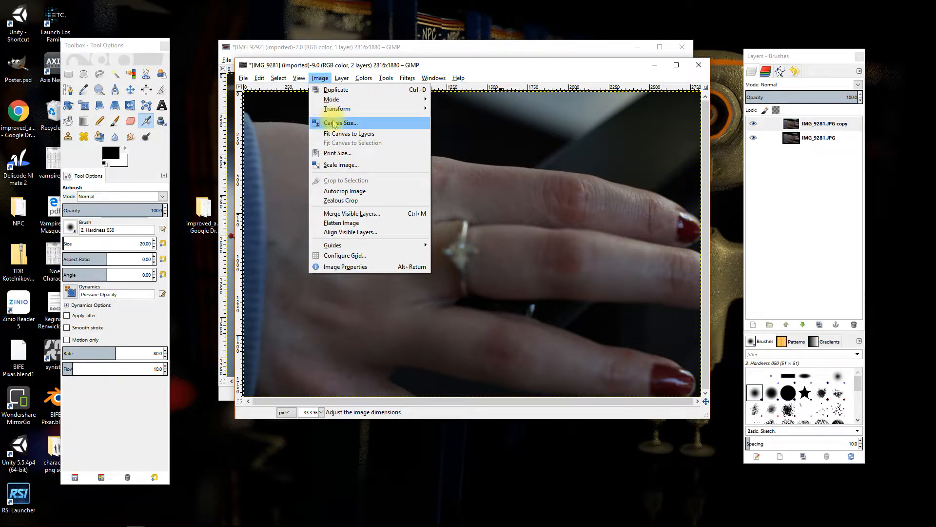
{"action": "left_click", "coordinate": [333, 124]}
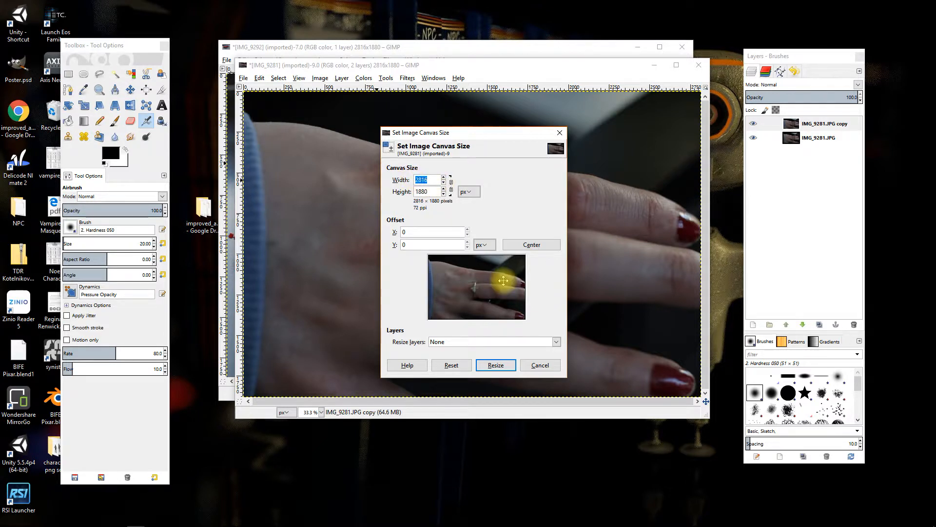
{"action": "left_click", "coordinate": [548, 366]}
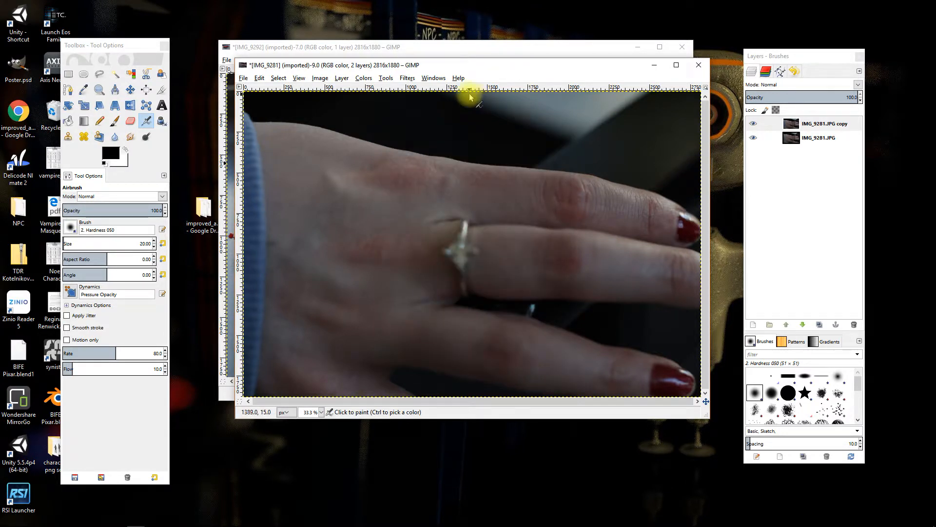
Step: Pixelize the IMG_9281.JPG copy layer with a pixel width of 2816 and a pixel height of 1880
{"action": "left_click", "coordinate": [407, 78]}
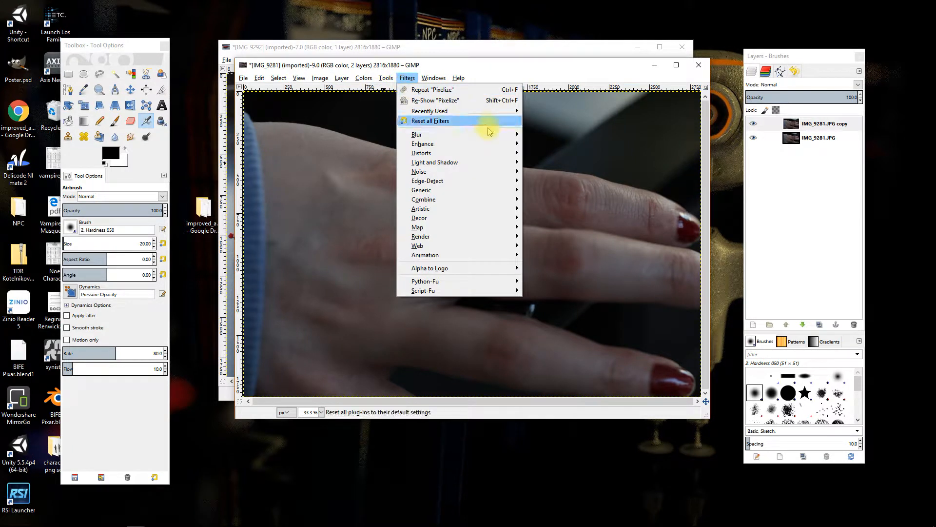
{"action": "left_click", "coordinate": [560, 157]}
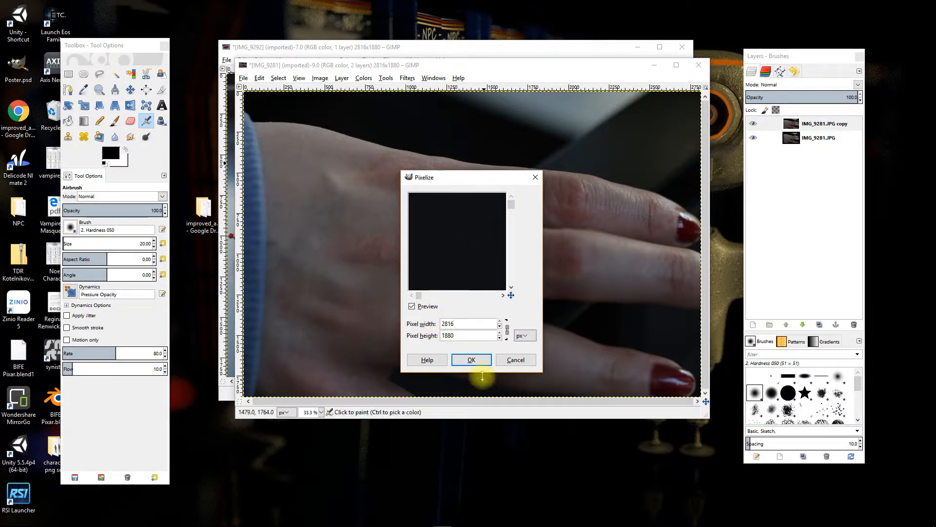
{"action": "left_click", "coordinate": [472, 359]}
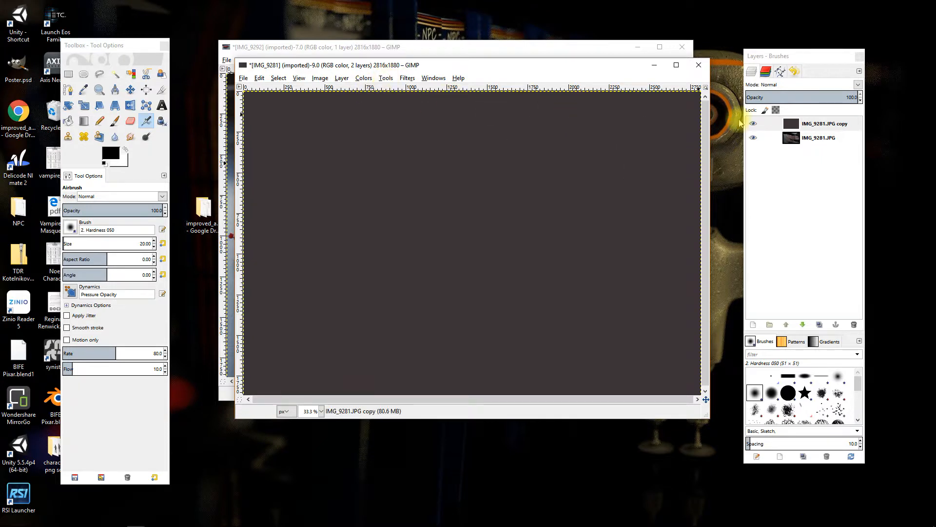
Step: Set the blending mode of the IMG_9281.JPG copy layer to Overlay and compare the image with and without it
{"action": "left_click", "coordinate": [827, 125]}
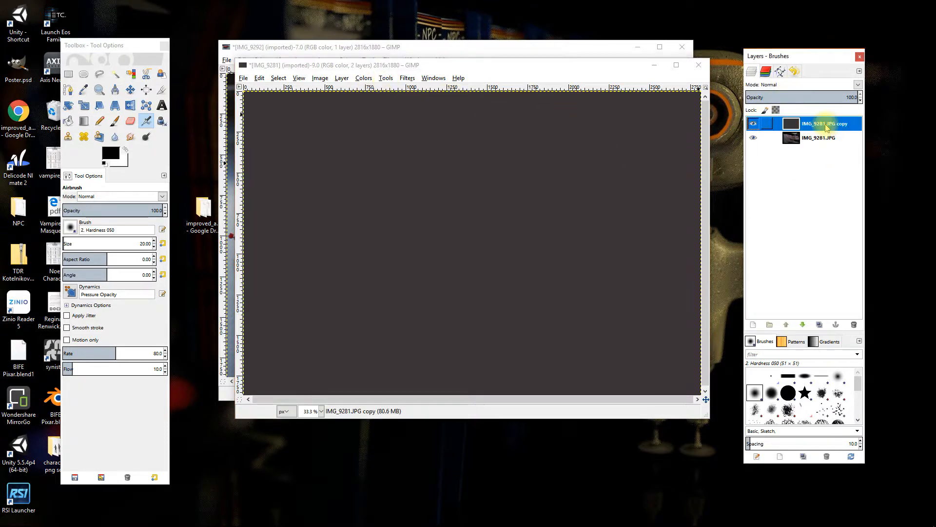
{"action": "left_click", "coordinate": [777, 86]}
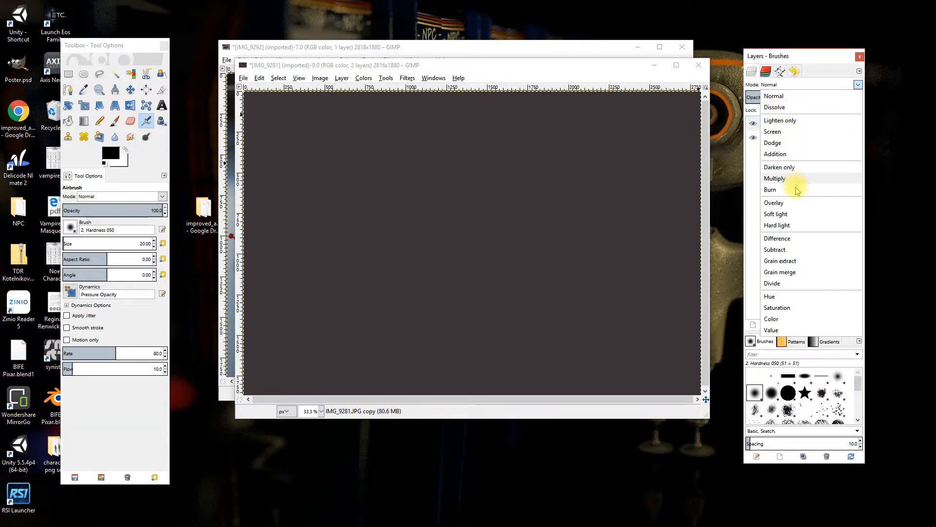
{"action": "left_click", "coordinate": [799, 206]}
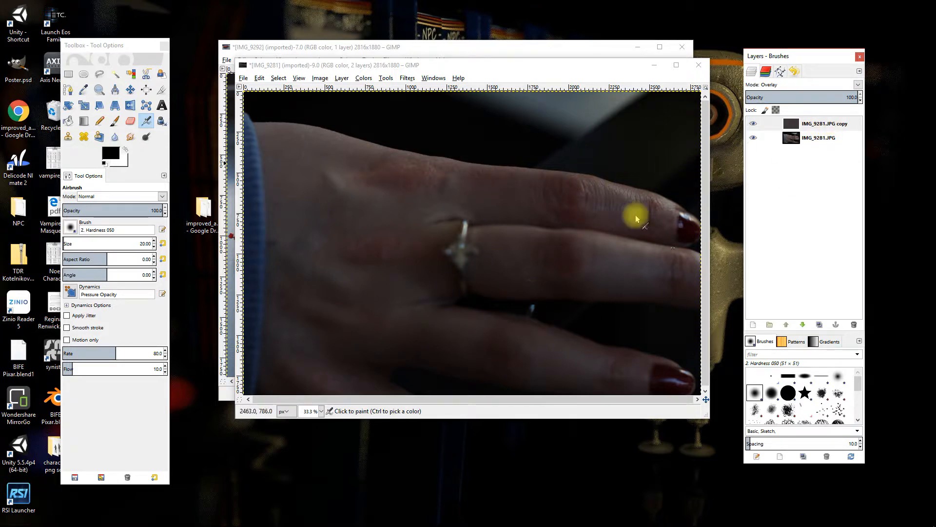
{"action": "left_click", "coordinate": [753, 124]}
{"action": "left_click", "coordinate": [753, 124]}
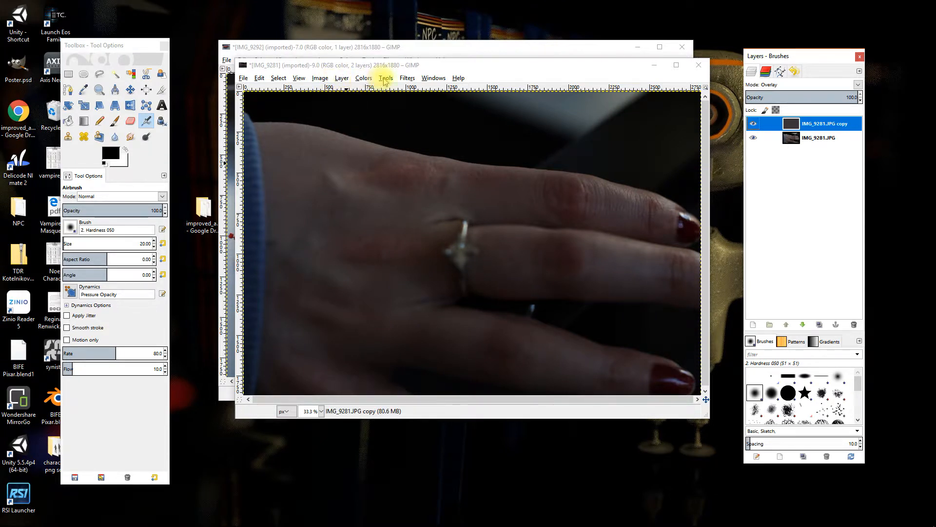
Step: Invert the colors of the IMG_9281.JPG copy layer and toggle both layers' visibility to compare the result
{"action": "left_click", "coordinate": [362, 78]}
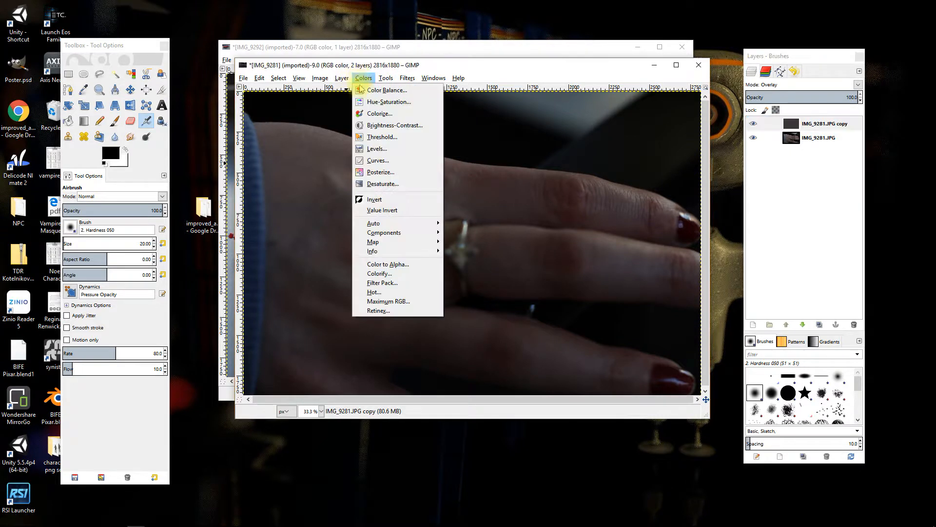
{"action": "left_click", "coordinate": [383, 200]}
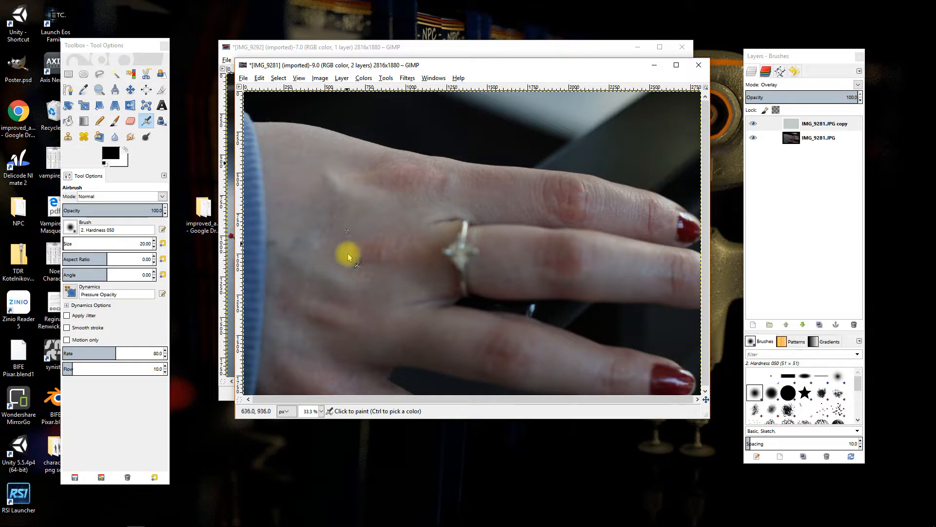
{"action": "left_click", "coordinate": [754, 138]}
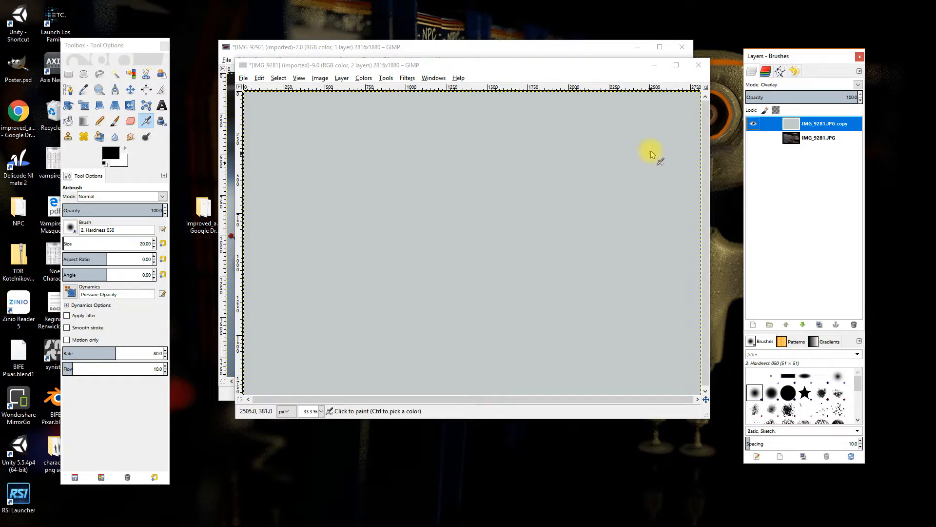
{"action": "left_click", "coordinate": [754, 138]}
{"action": "left_click", "coordinate": [753, 125]}
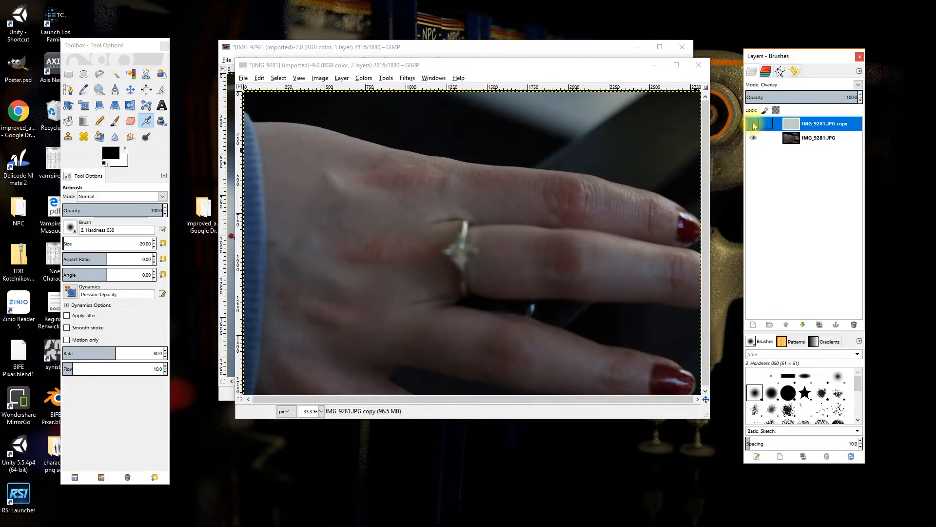
{"action": "left_click", "coordinate": [754, 125]}
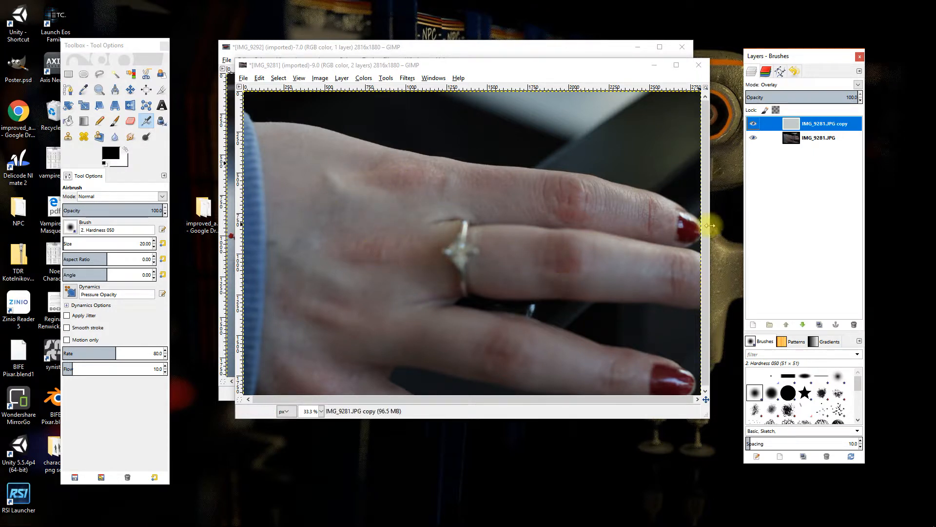
Step: Bring the IMG_9292 image of red berries to the front and duplicate its IMG_9292.JPG layer
{"action": "left_click", "coordinate": [569, 54]}
{"action": "mouse_move", "coordinate": [569, 54]}
{"action": "left_mouse_down"}
{"action": "mouse_move", "coordinate": [548, 71]}
{"action": "mouse_move", "coordinate": [562, 143]}
{"action": "mouse_move", "coordinate": [547, 112]}
{"action": "left_mouse_up"}
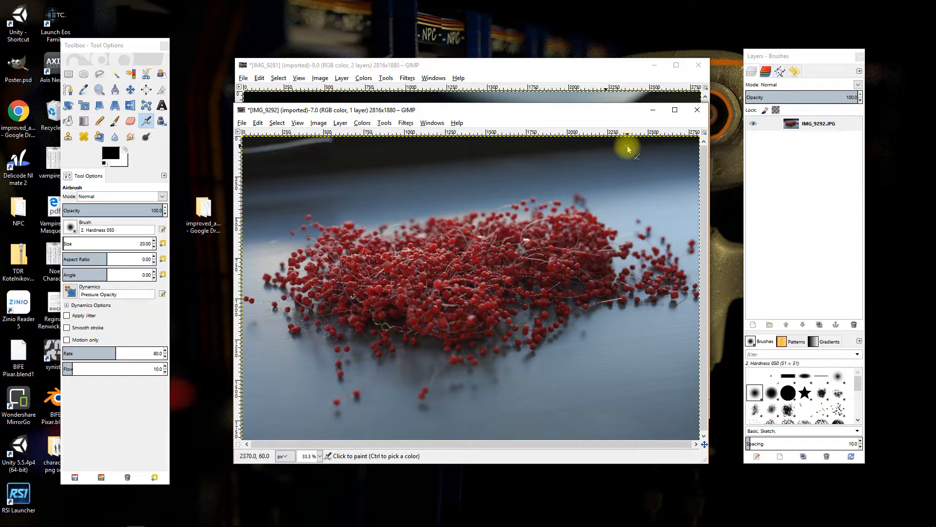
{"action": "left_click", "coordinate": [823, 126]}
{"action": "right_click", "coordinate": [819, 126]}
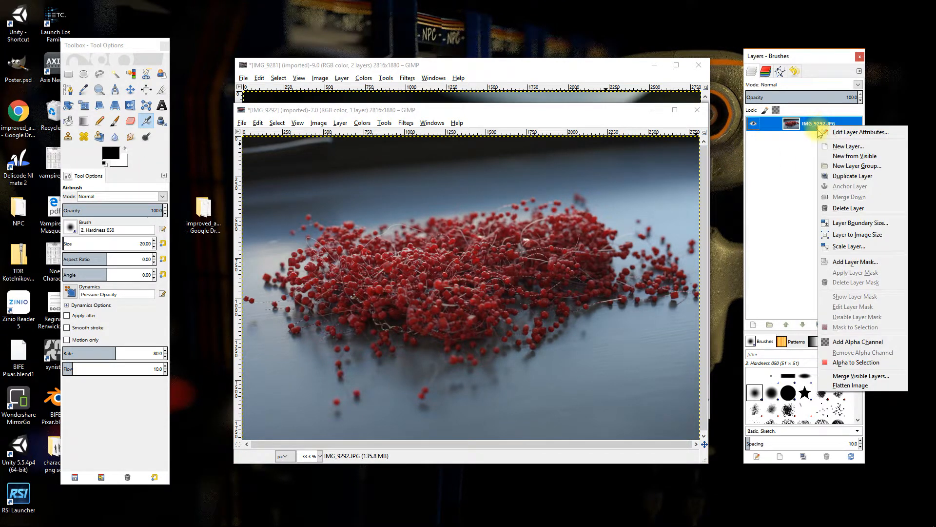
{"action": "left_click", "coordinate": [849, 176]}
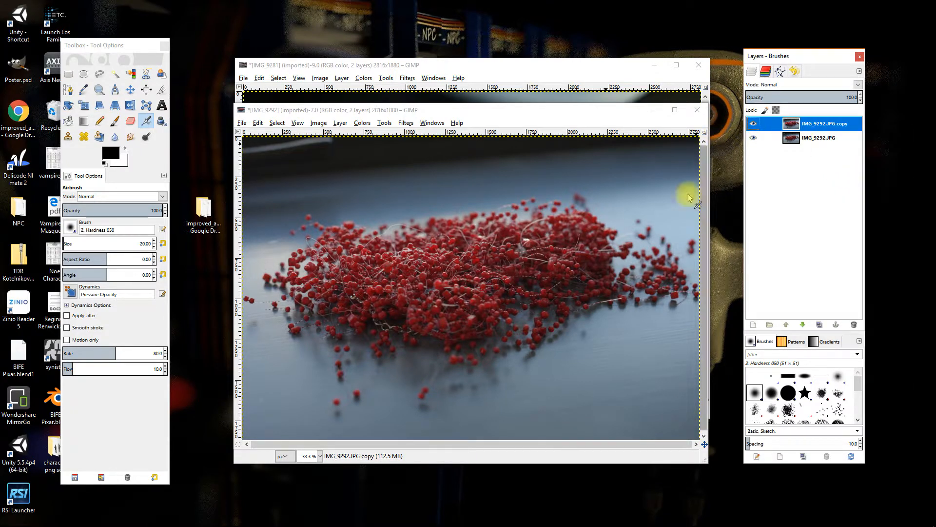
Step: Check the canvas width and height of the IMG_9292 image without resizing it
{"action": "left_click", "coordinate": [320, 124]}
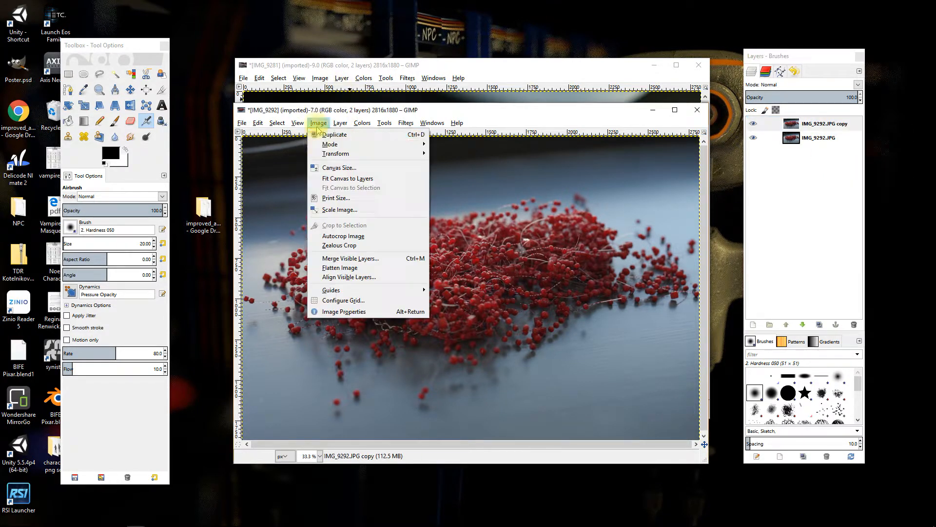
{"action": "left_click", "coordinate": [342, 167]}
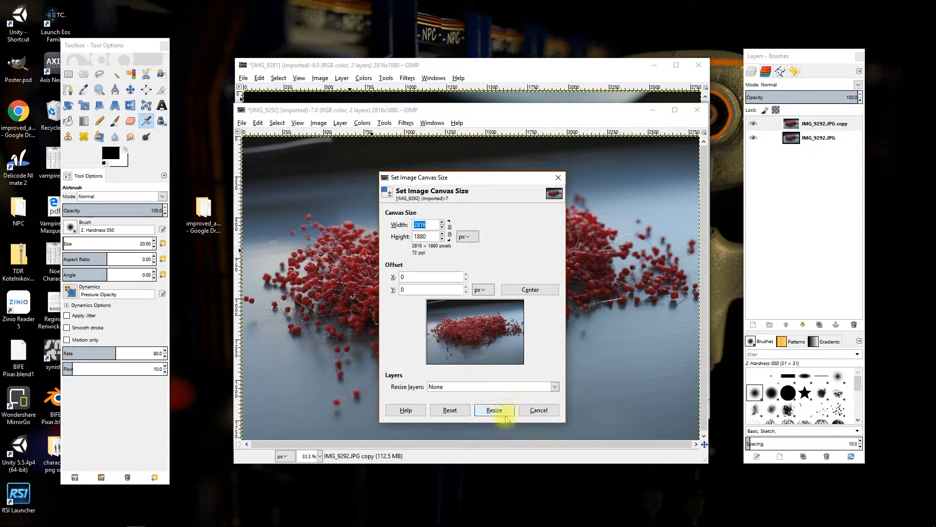
{"action": "left_click", "coordinate": [539, 409]}
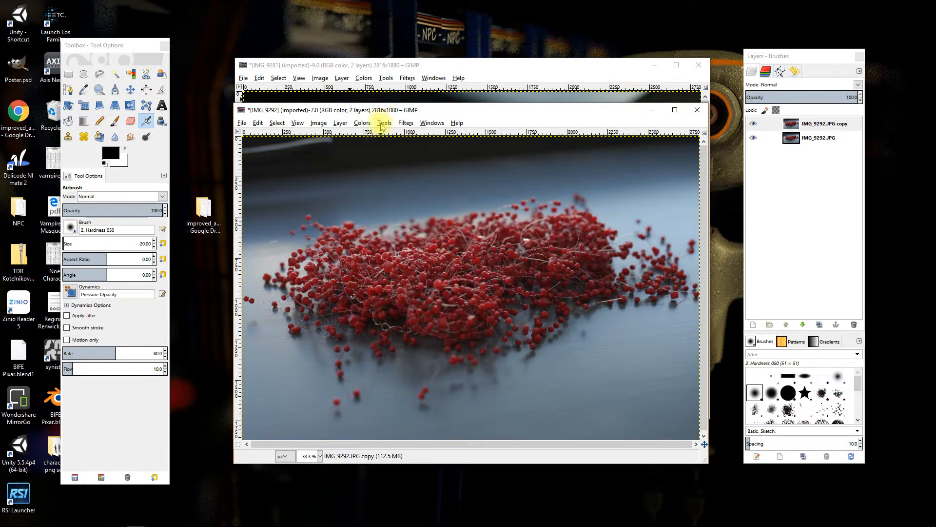
Step: Pixelize the IMG_9292.JPG copy layer with a pixel width of 2816 and a pixel height of 1880
{"action": "left_click", "coordinate": [404, 125]}
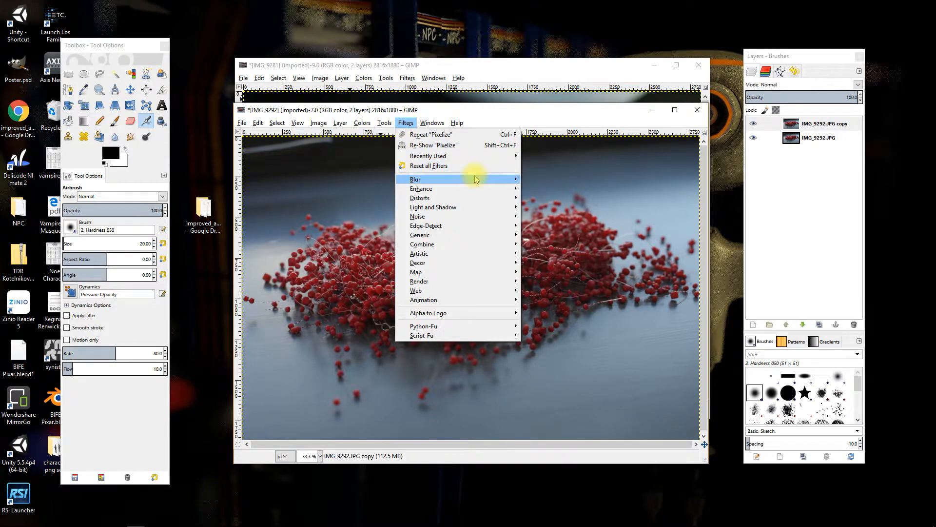
{"action": "mouse_move", "coordinate": [478, 179]}
{"action": "left_click", "coordinate": [546, 207]}
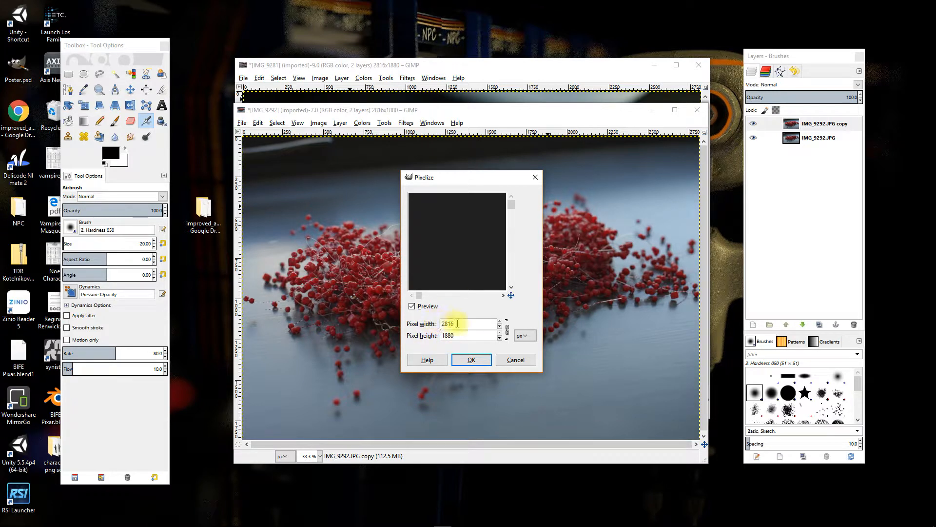
{"action": "left_click", "coordinate": [471, 359]}
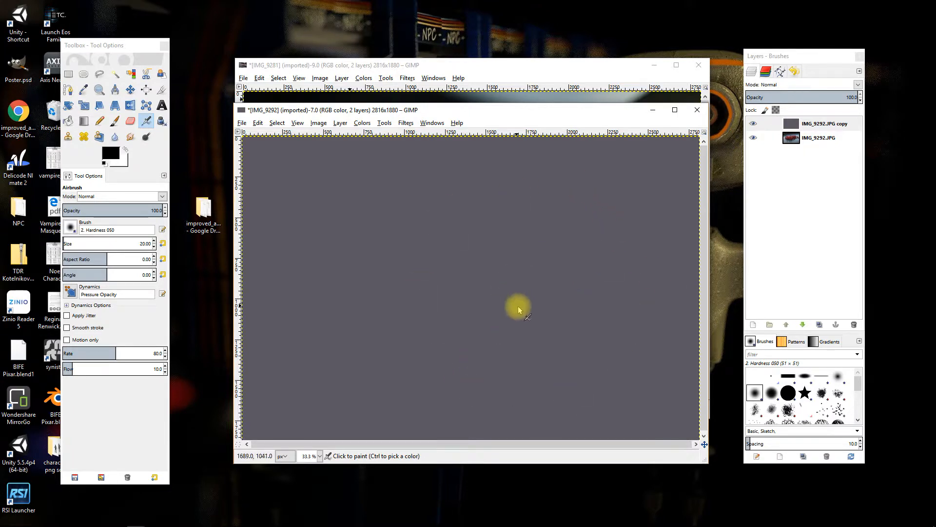
Step: Set the blending mode of the IMG_9292.JPG copy layer to Overlay and compare the image with and without it
{"action": "left_click", "coordinate": [816, 127]}
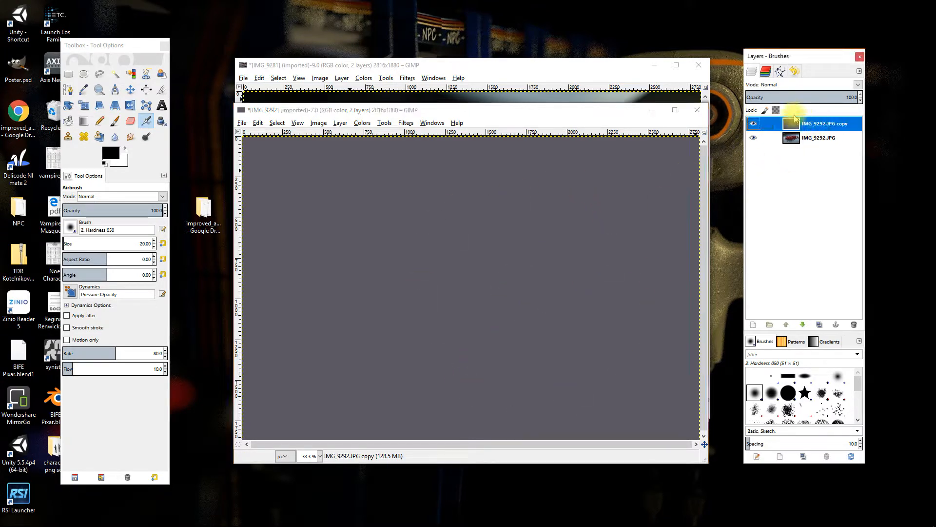
{"action": "left_click", "coordinate": [793, 85]}
{"action": "left_click", "coordinate": [812, 208]}
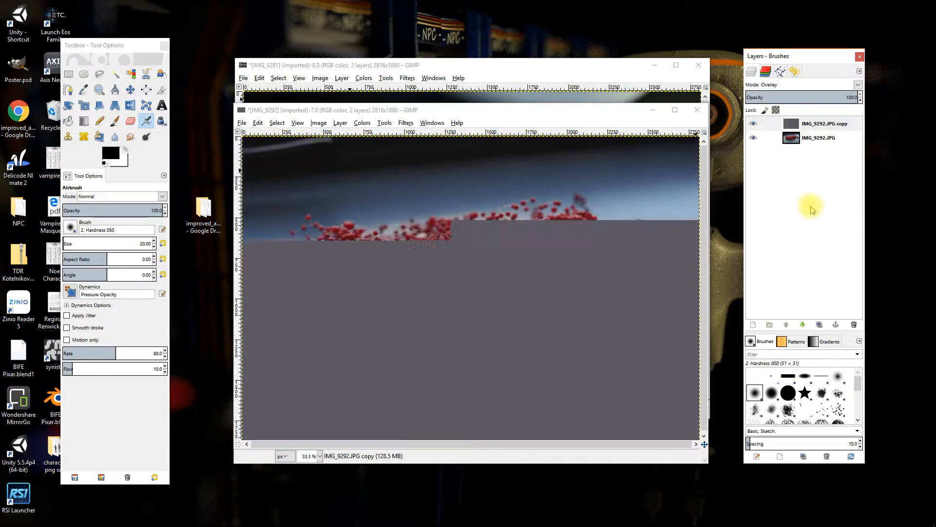
{"action": "left_click", "coordinate": [754, 124]}
{"action": "left_click", "coordinate": [754, 124]}
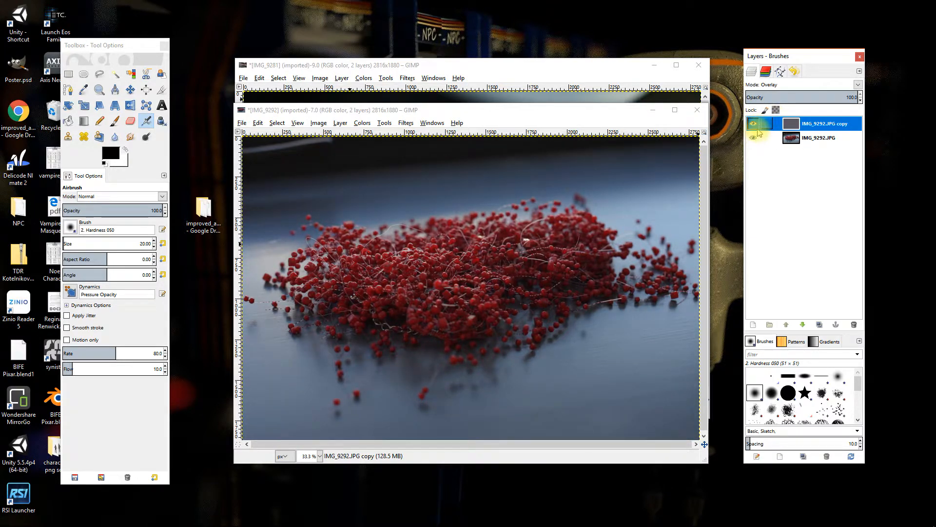
Step: Invert the colors of the IMG_9292.JPG copy layer and toggle its visibility to compare the correction
{"action": "left_click", "coordinate": [361, 123]}
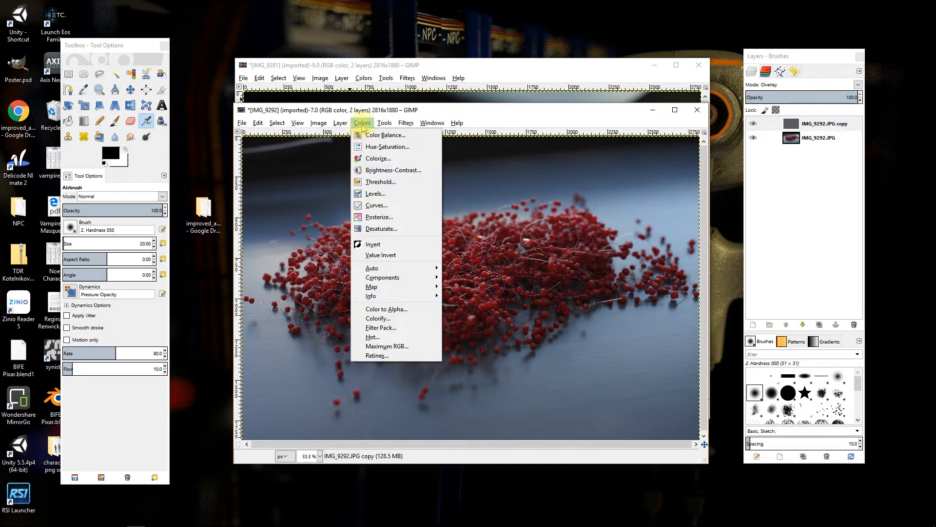
{"action": "left_click", "coordinate": [386, 246]}
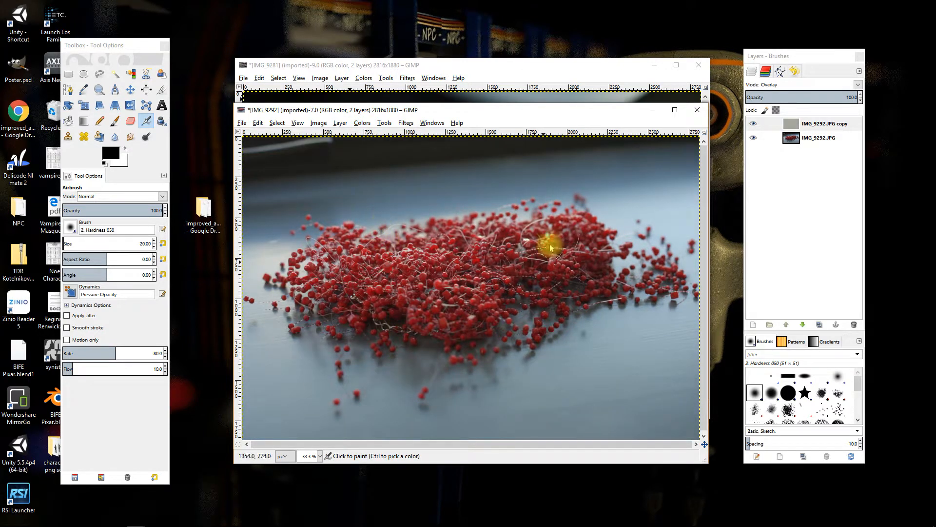
{"action": "left_click", "coordinate": [755, 128]}
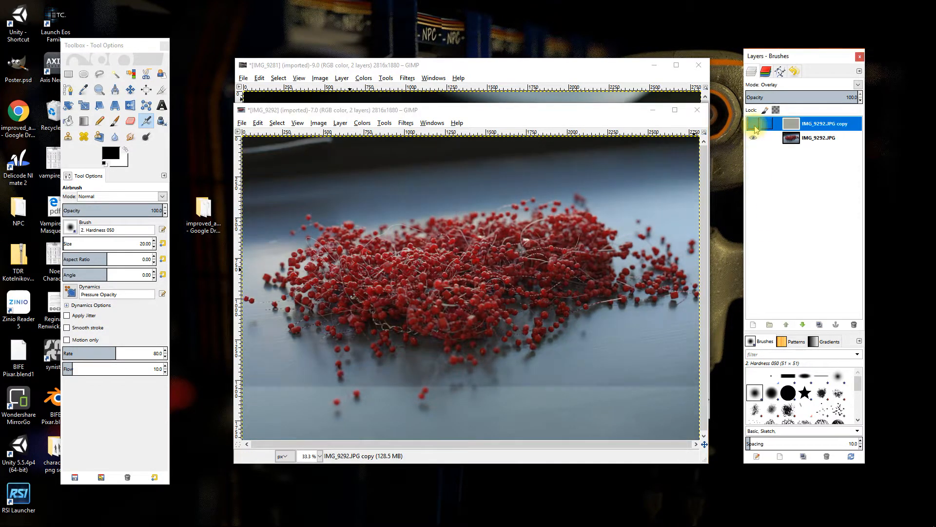
{"action": "left_click", "coordinate": [756, 128]}
{"action": "left_click", "coordinate": [755, 125]}
{"action": "left_click", "coordinate": [755, 126]}
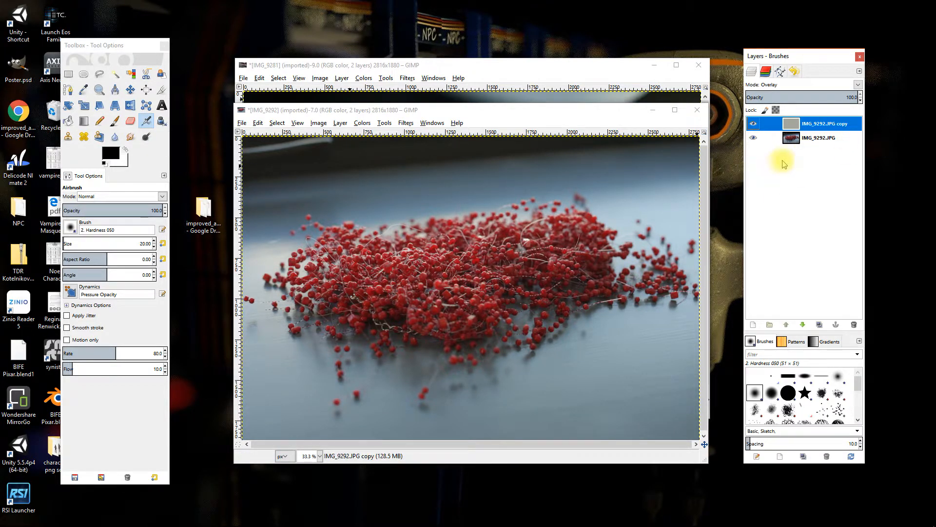
Step: Make the original IMG_9292.JPG layer active and move its image window slightly upward
{"action": "left_click", "coordinate": [819, 138]}
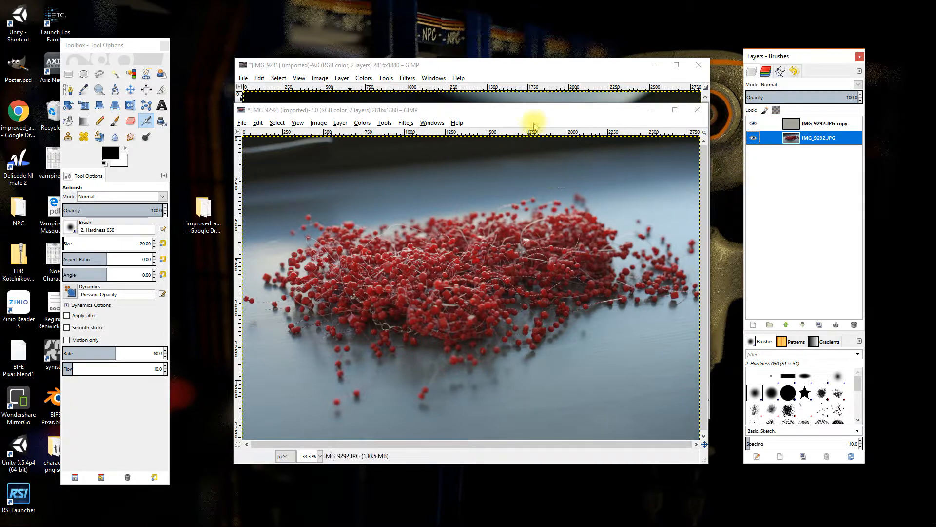
{"action": "left_click_drag", "start_coordinate": [529, 116], "coordinate": [528, 90]}
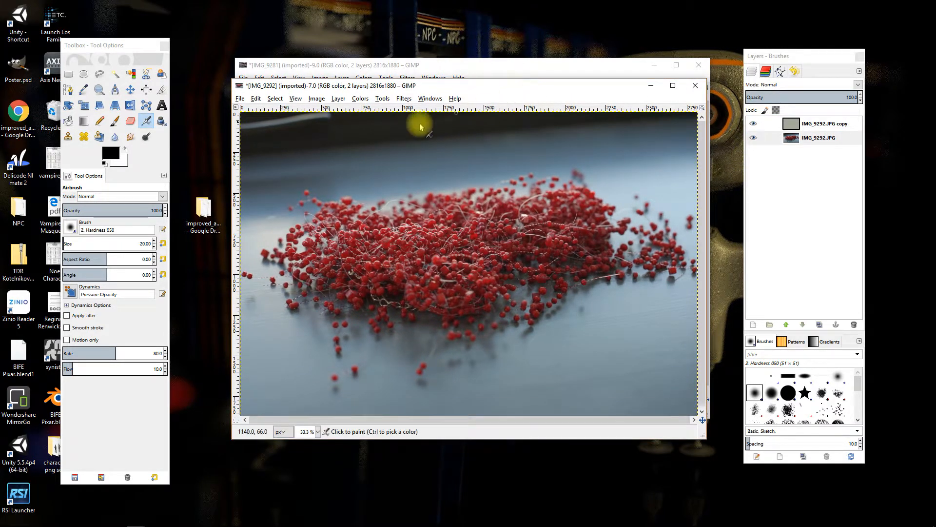
{"action": "left_click", "coordinate": [361, 99]}
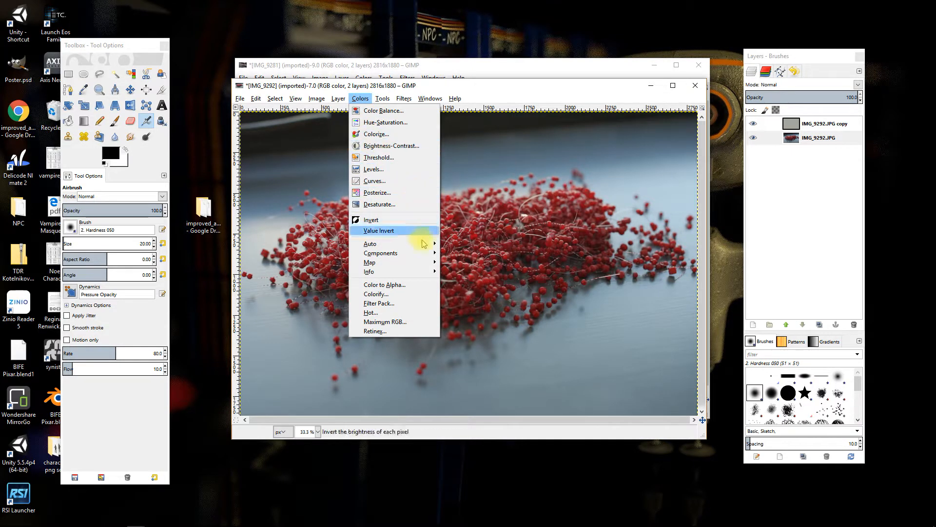
{"action": "left_click", "coordinate": [389, 112]}
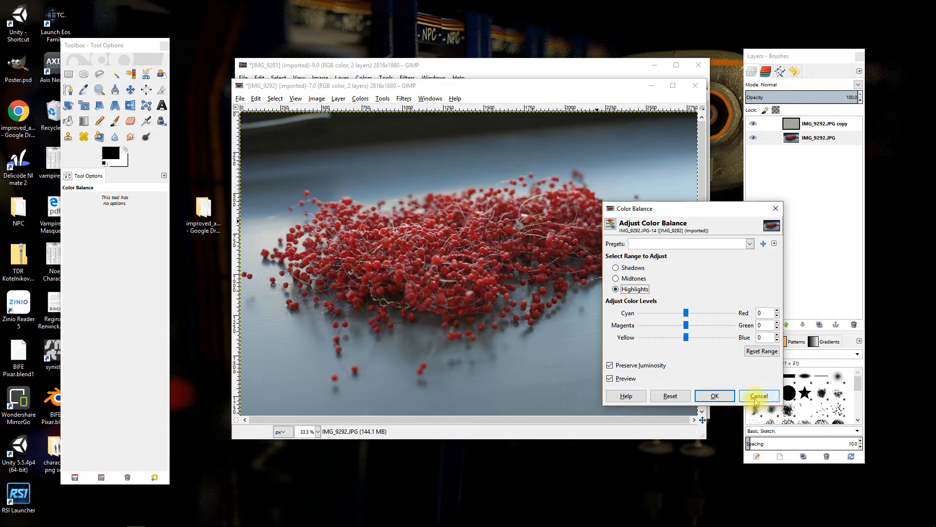
{"action": "left_click", "coordinate": [757, 399]}
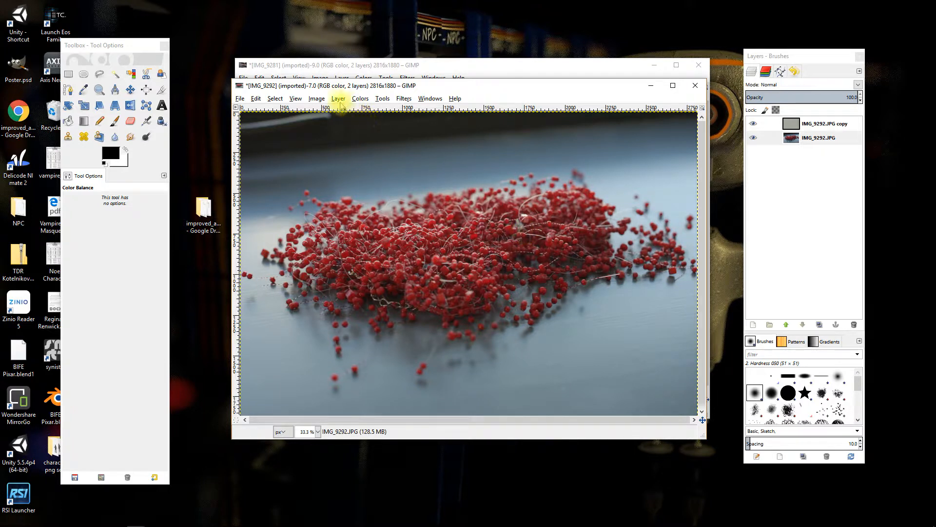
Step: Open the Levels adjustment for the IMG_9292.JPG layer with the Value channel chosen, and move the dialog clear of the photo
{"action": "left_click", "coordinate": [381, 99]}
{"action": "mouse_move", "coordinate": [360, 99]}
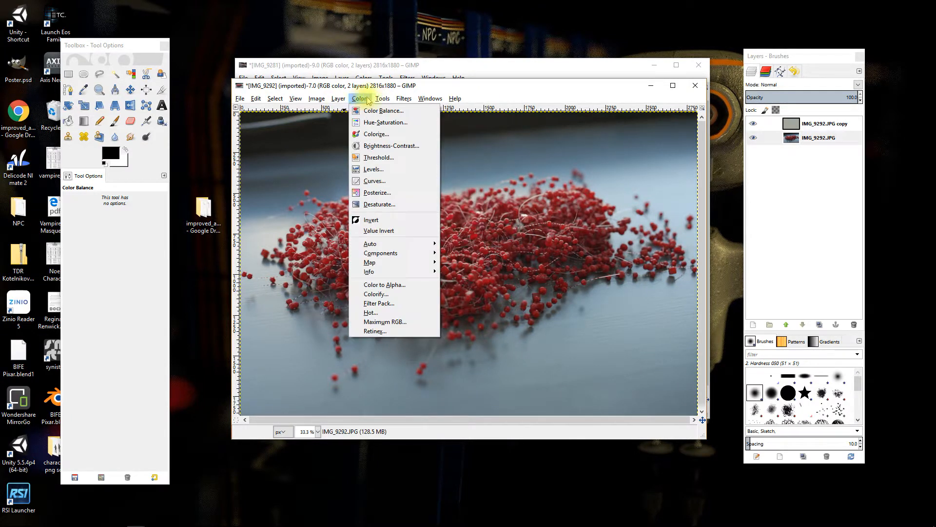
{"action": "left_click", "coordinate": [381, 171]}
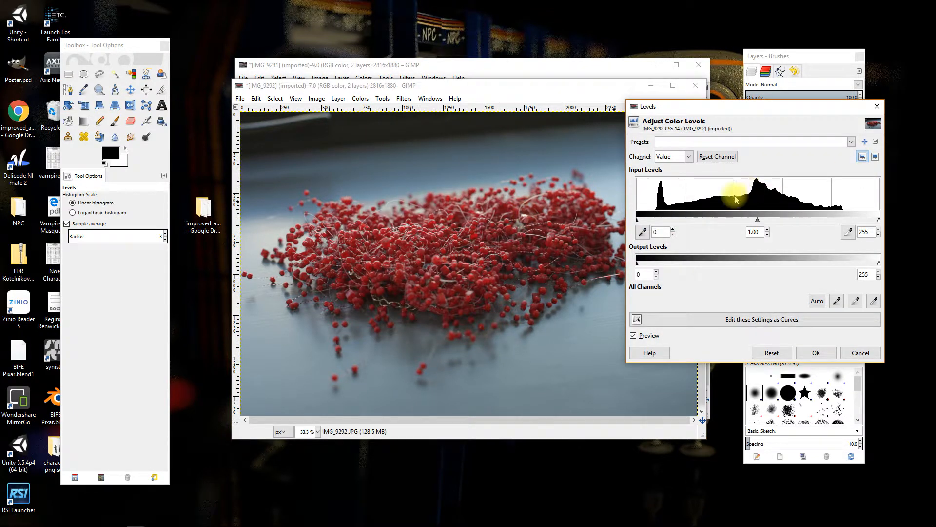
{"action": "left_click_drag", "start_coordinate": [745, 114], "coordinate": [772, 202]}
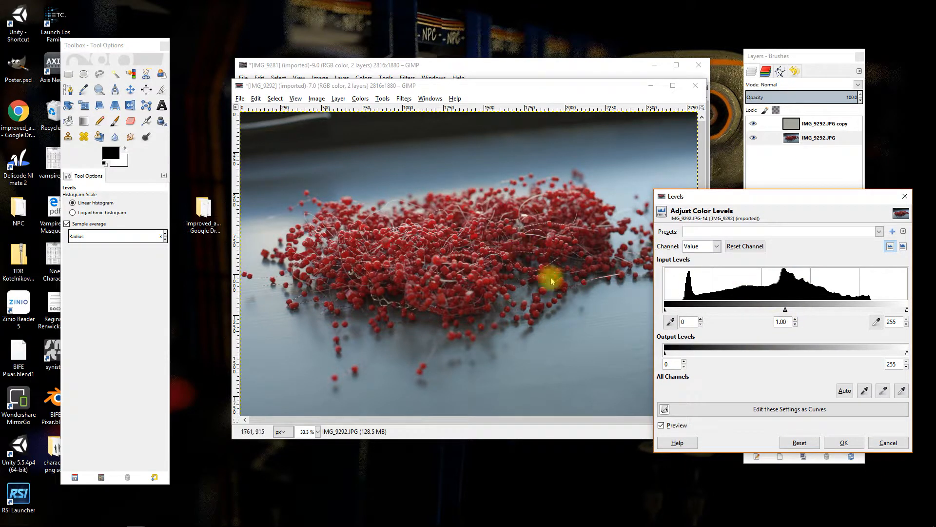
{"action": "left_click", "coordinate": [716, 247]}
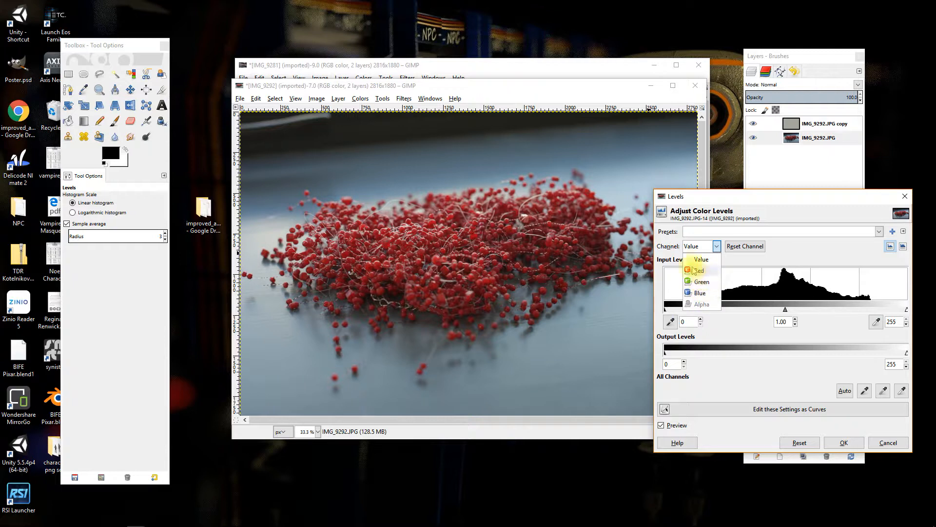
{"action": "left_click", "coordinate": [698, 258]}
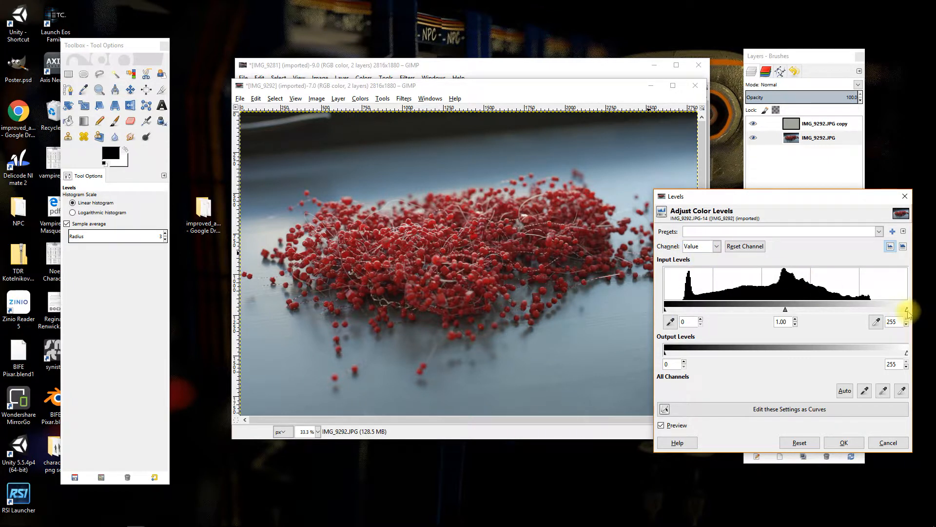
{"action": "left_click", "coordinate": [835, 179]}
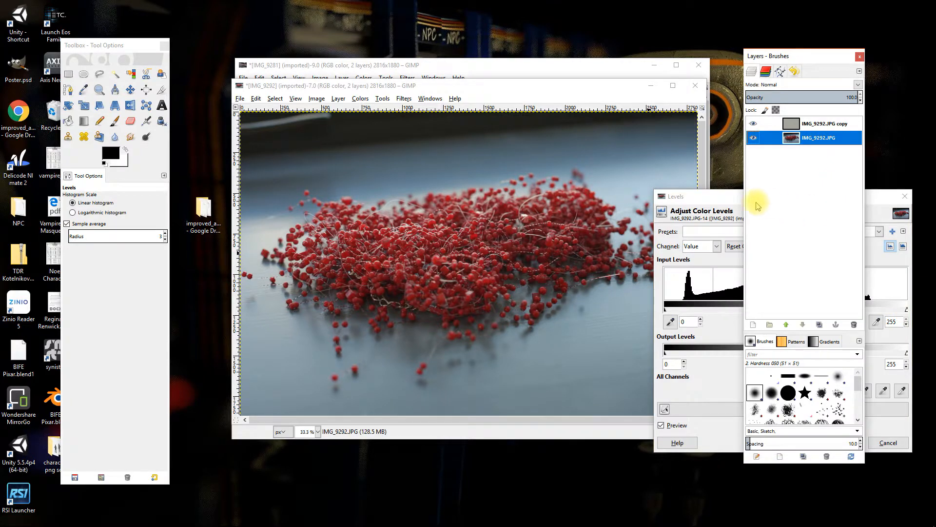
{"action": "left_click", "coordinate": [736, 197]}
{"action": "left_click_drag", "start_coordinate": [753, 200], "coordinate": [740, 172]}
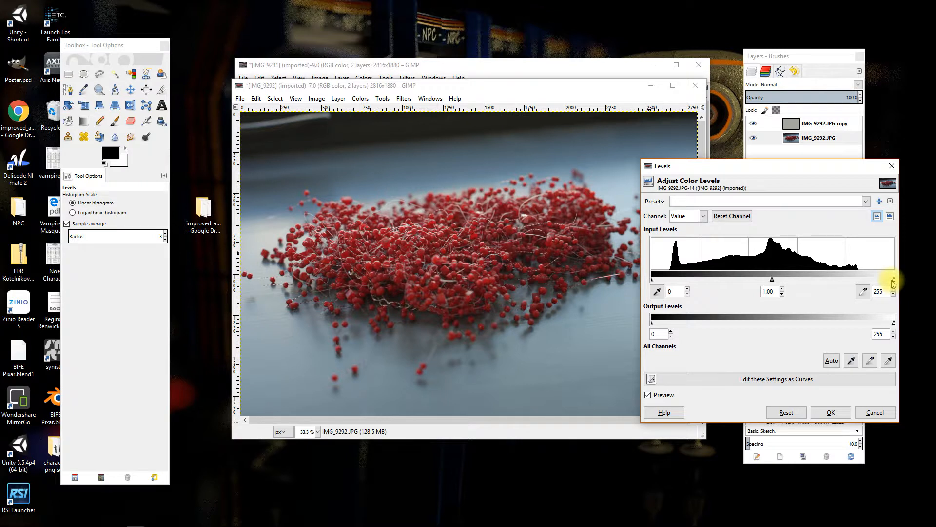
Step: Try a high input level of 126 on the Value channel, restore it to 255, and test the low input level
{"action": "left_click_drag", "start_coordinate": [882, 282], "coordinate": [771, 281]}
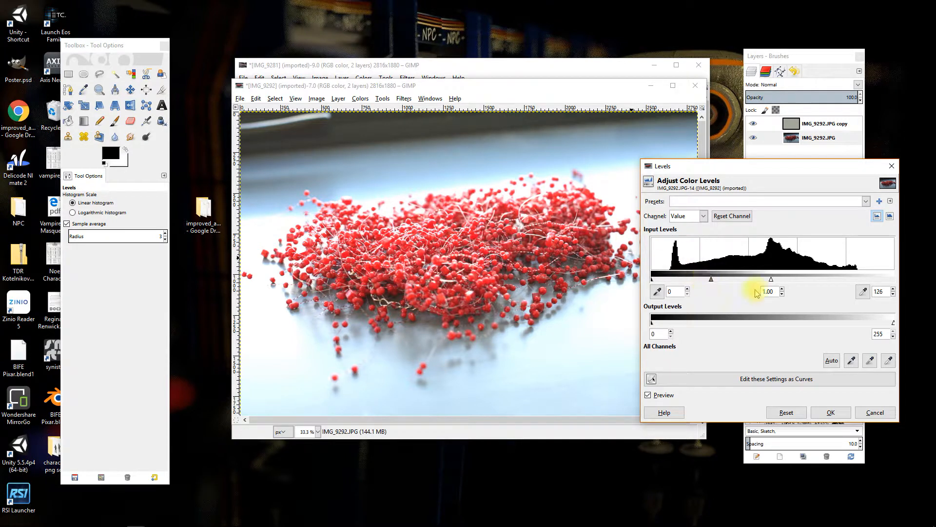
{"action": "left_click_drag", "start_coordinate": [773, 282], "coordinate": [905, 284]}
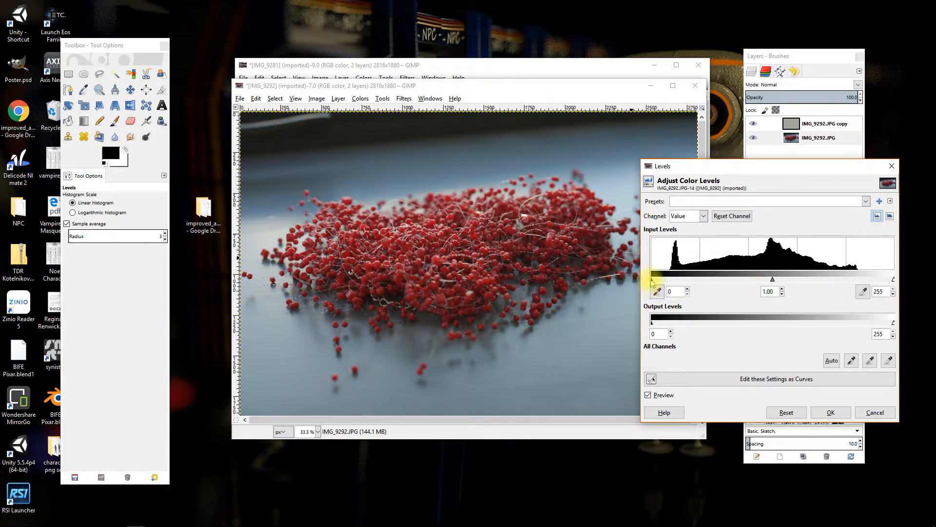
{"action": "mouse_move", "coordinate": [655, 282]}
{"action": "left_mouse_down"}
{"action": "mouse_move", "coordinate": [721, 286]}
{"action": "mouse_move", "coordinate": [658, 286]}
{"action": "mouse_move", "coordinate": [628, 273]}
{"action": "mouse_move", "coordinate": [626, 283]}
{"action": "left_mouse_up"}
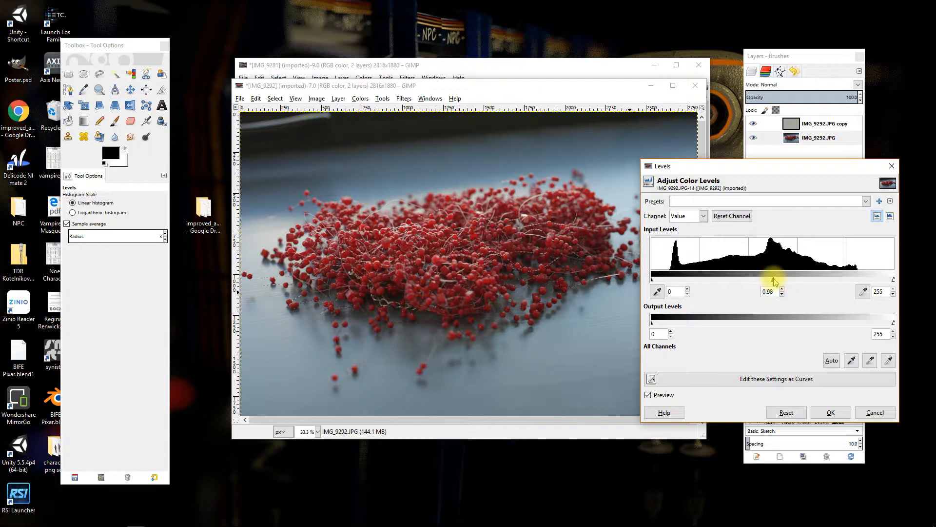
Step: Try midtone input levels of 1.96 and 0.65 on the Value channel and return it to 1.00
{"action": "left_click_drag", "start_coordinate": [775, 281], "coordinate": [739, 279]}
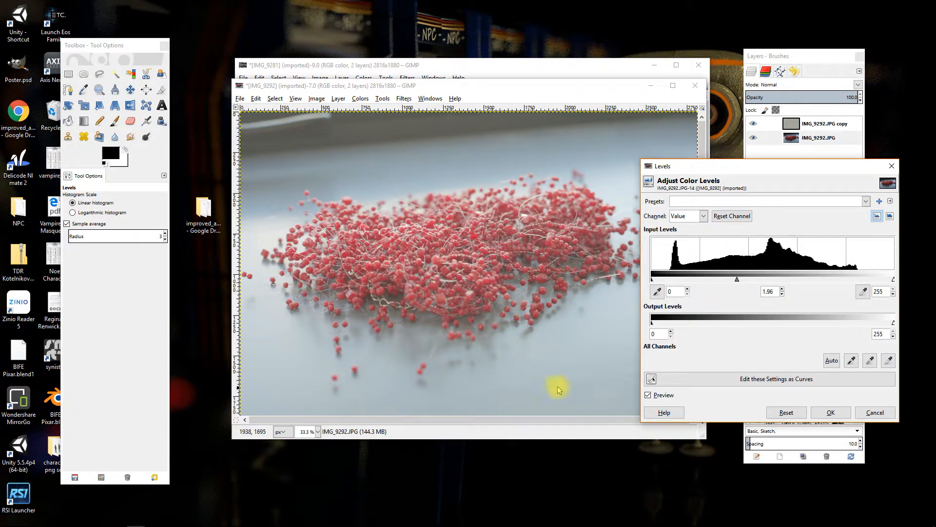
{"action": "left_click_drag", "start_coordinate": [737, 279], "coordinate": [797, 287]}
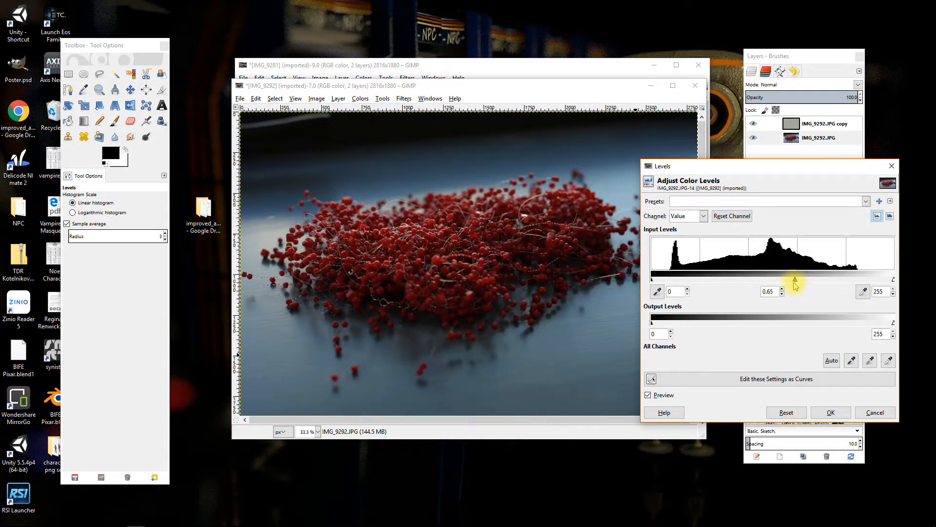
{"action": "left_click_drag", "start_coordinate": [795, 279], "coordinate": [795, 280]}
{"action": "left_click_drag", "start_coordinate": [791, 281], "coordinate": [772, 279]}
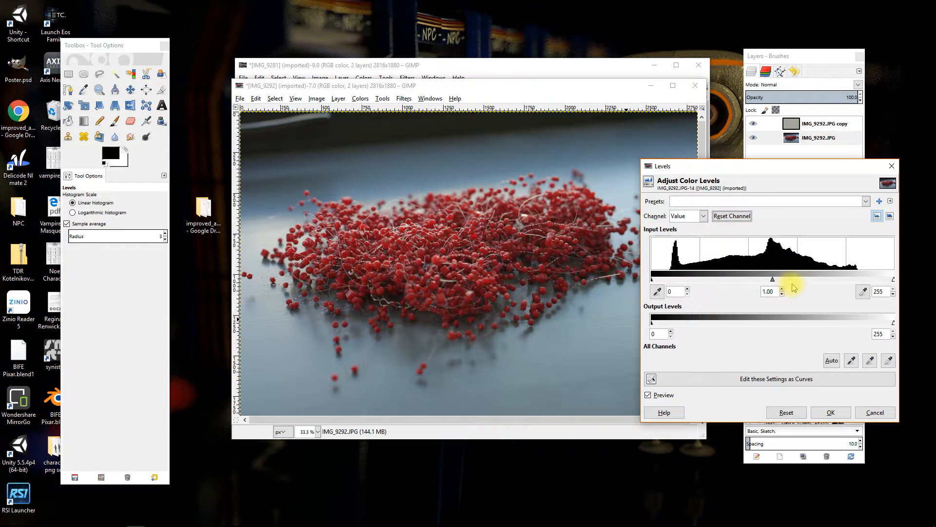
Step: Darken the midtones of the IMG_9292.JPG layer by setting the Value channel's midtone input level to 0.70
{"action": "left_click_drag", "start_coordinate": [773, 282], "coordinate": [784, 281]}
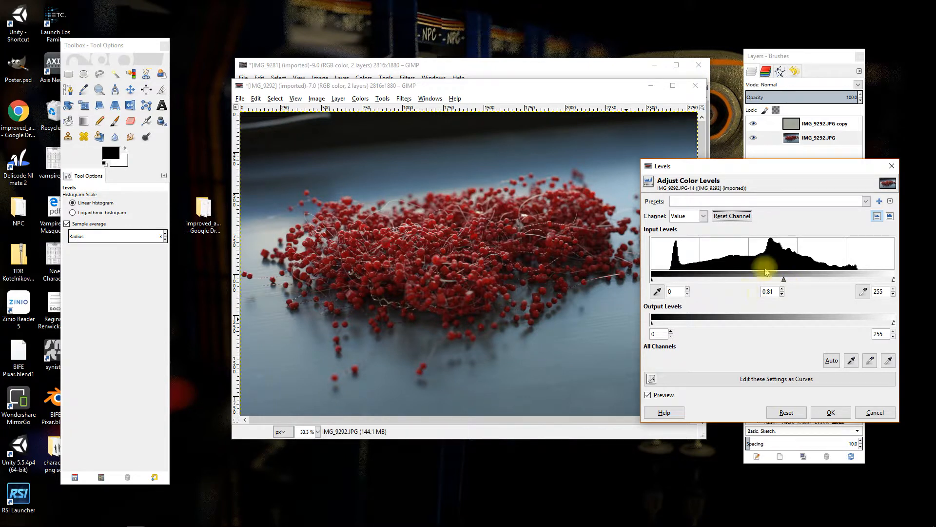
{"action": "left_click_drag", "start_coordinate": [783, 280], "coordinate": [793, 282]}
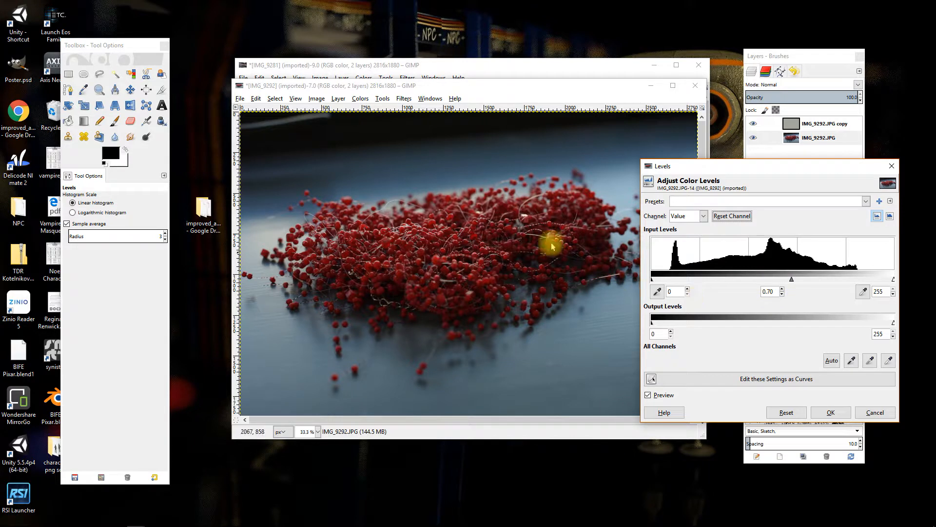
Step: Switch Levels to the Red channel, try midtone input levels of 0.36 and 1.62, and return it to 1.00
{"action": "left_click", "coordinate": [702, 216]}
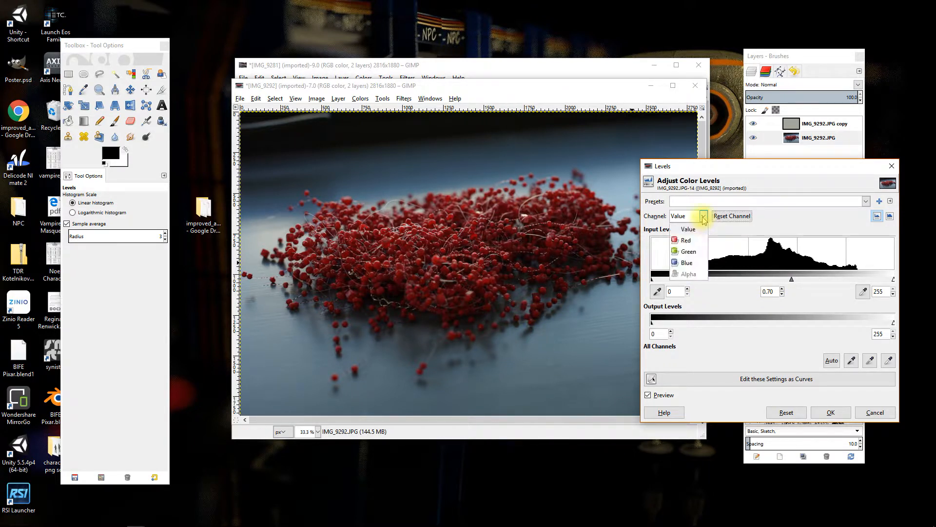
{"action": "left_click", "coordinate": [683, 240]}
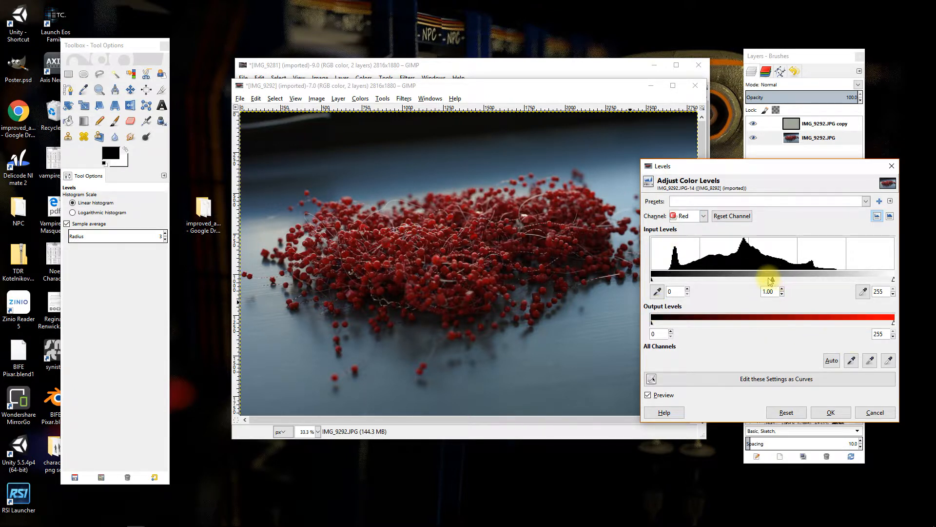
{"action": "left_click_drag", "start_coordinate": [795, 285], "coordinate": [828, 284]}
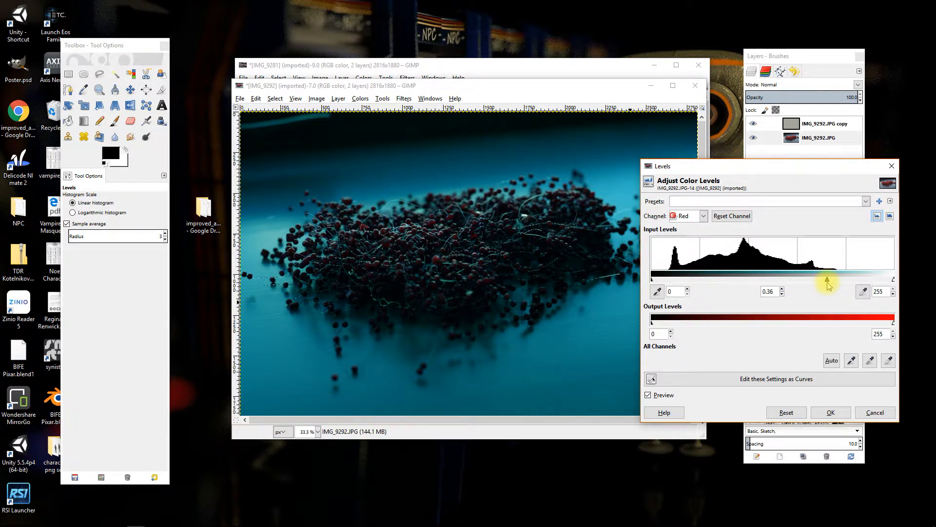
{"action": "left_click_drag", "start_coordinate": [819, 285], "coordinate": [747, 285]}
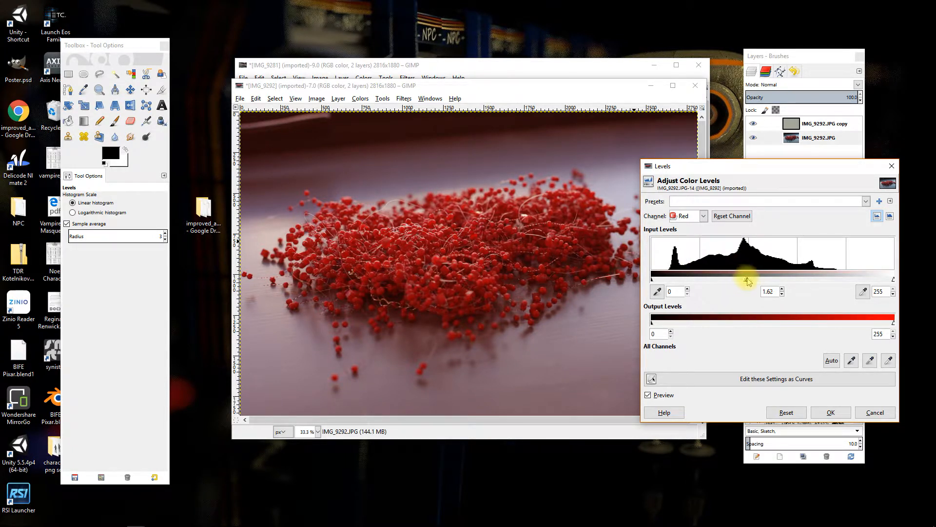
{"action": "left_click_drag", "start_coordinate": [760, 285], "coordinate": [763, 284]}
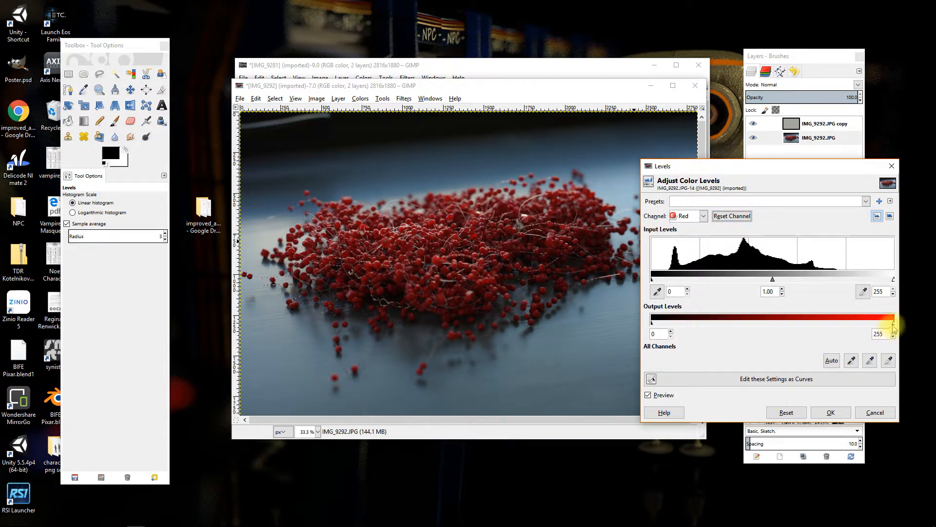
Step: Test the Red channel's high output level in Levels, keep it at 255, and switch back to the Value channel
{"action": "left_click_drag", "start_coordinate": [881, 325], "coordinate": [929, 317]}
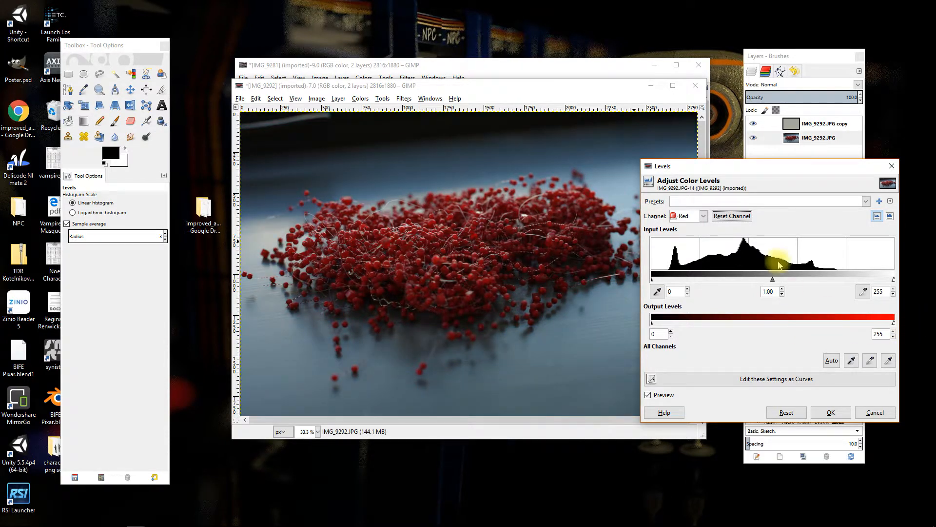
{"action": "left_click", "coordinate": [704, 216]}
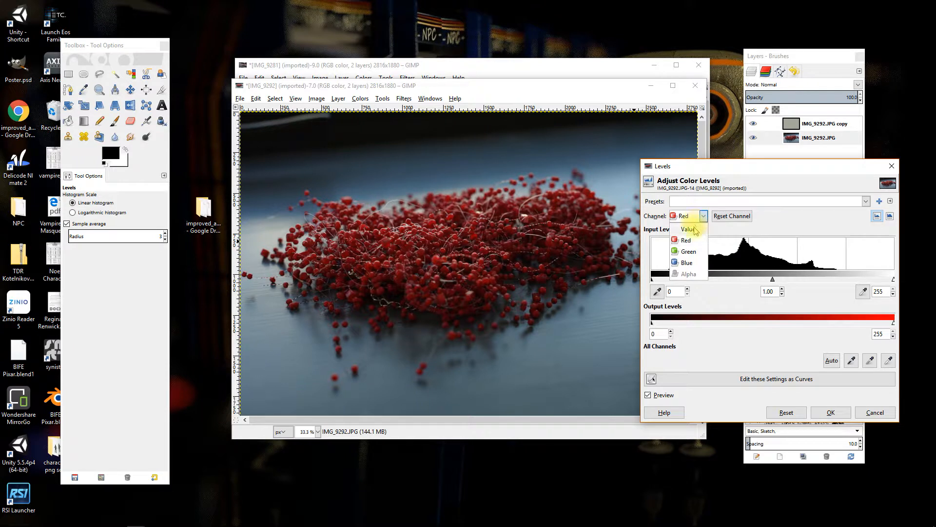
{"action": "left_click", "coordinate": [695, 230]}
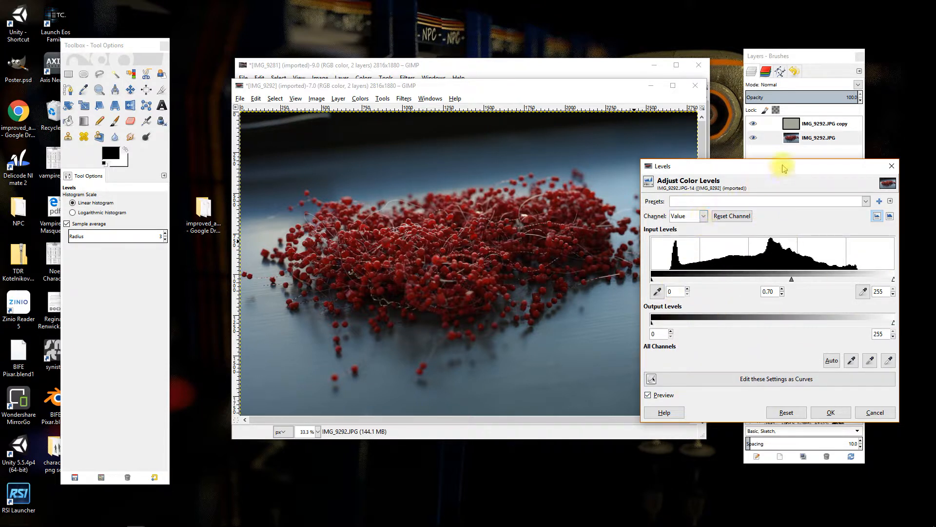
Step: Narrow the Levels dialog and move it off the photo, then close it without applying the adjustment
{"action": "left_click_drag", "start_coordinate": [756, 167], "coordinate": [753, 142]}
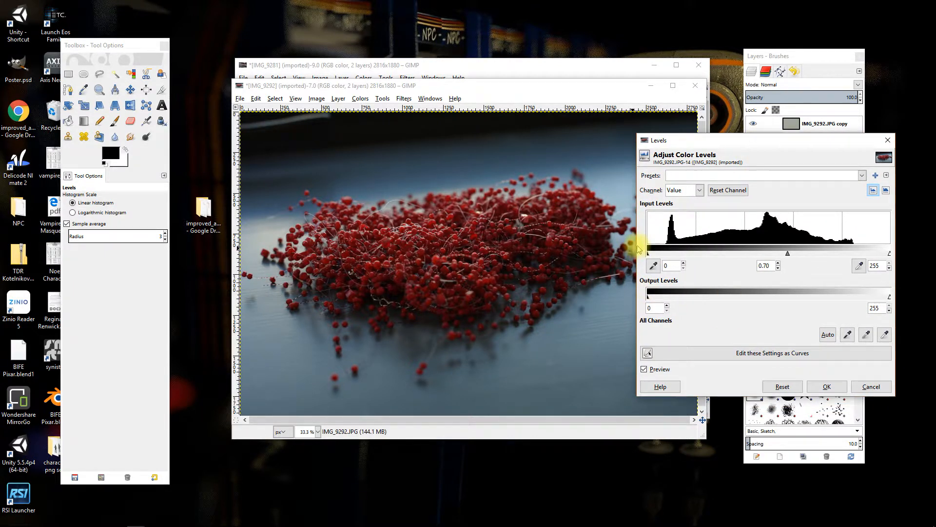
{"action": "left_click_drag", "start_coordinate": [637, 244], "coordinate": [718, 246]}
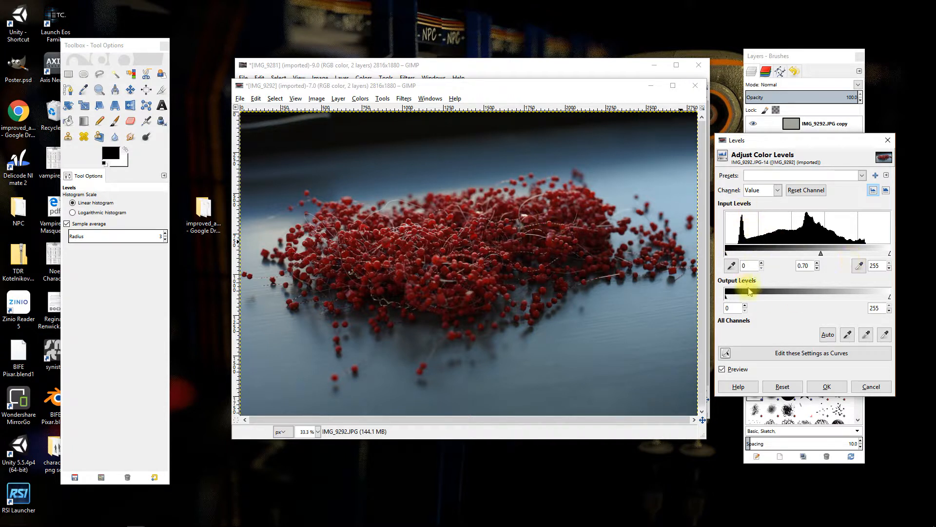
{"action": "left_click_drag", "start_coordinate": [771, 144], "coordinate": [775, 217]}
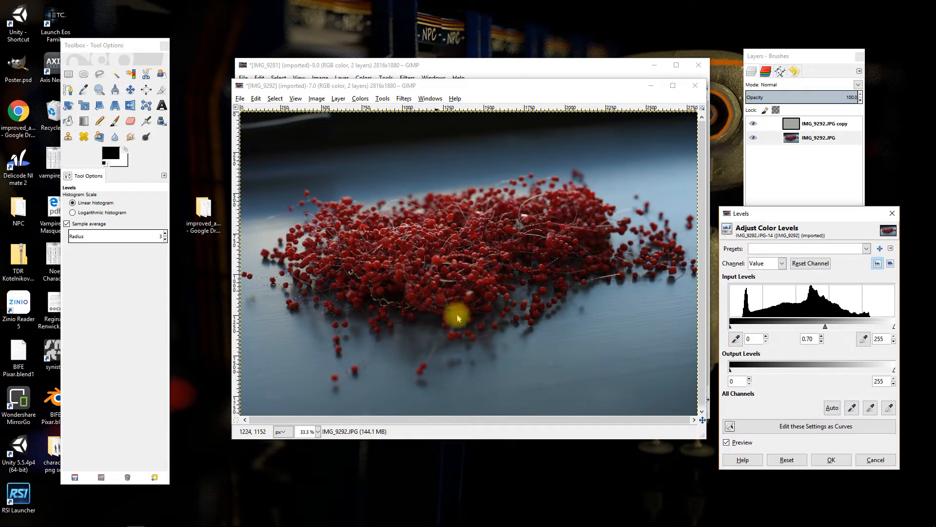
{"action": "left_click", "coordinate": [895, 214]}
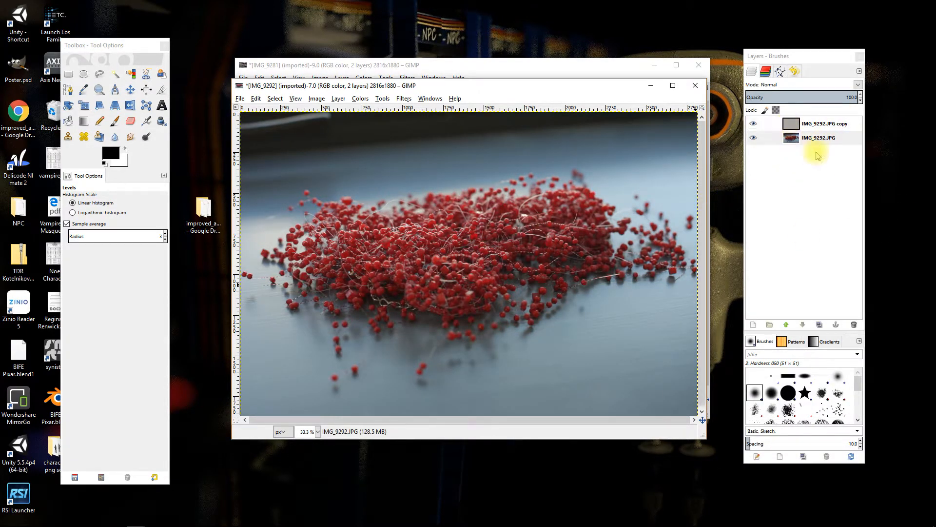
Step: Try Color Balance on the IMG_9292.JPG layer, shifting midtones 24 toward red, shadows toward red, and highlights 36 toward red
{"action": "left_click", "coordinate": [761, 138]}
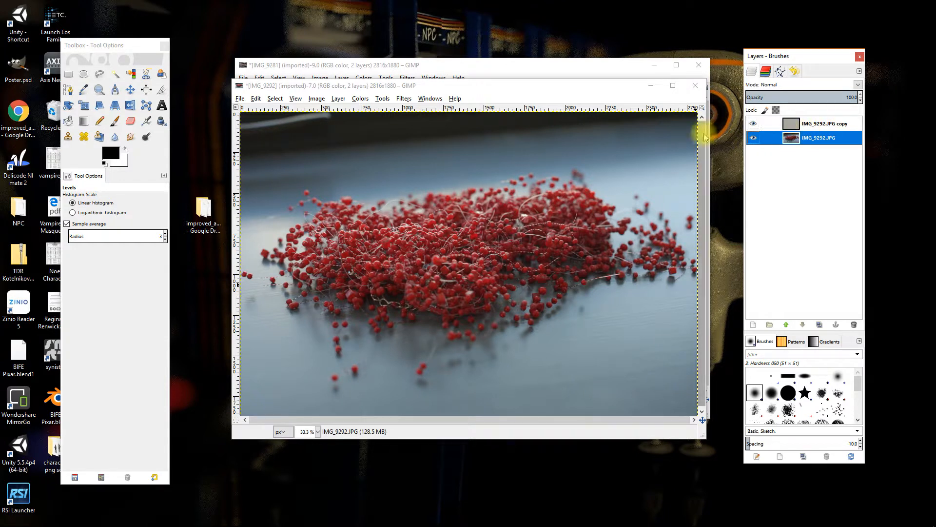
{"action": "left_click", "coordinate": [403, 98]}
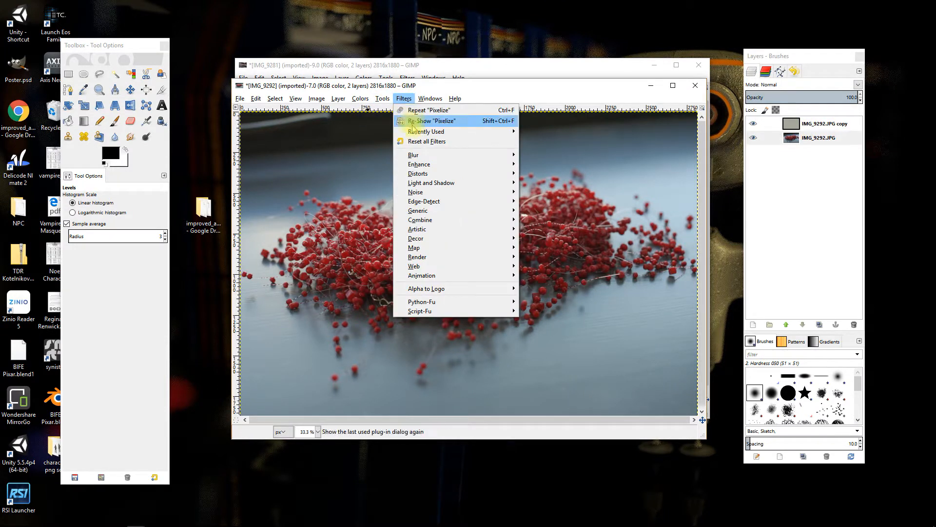
{"action": "mouse_move", "coordinate": [361, 98]}
{"action": "left_click", "coordinate": [371, 111]}
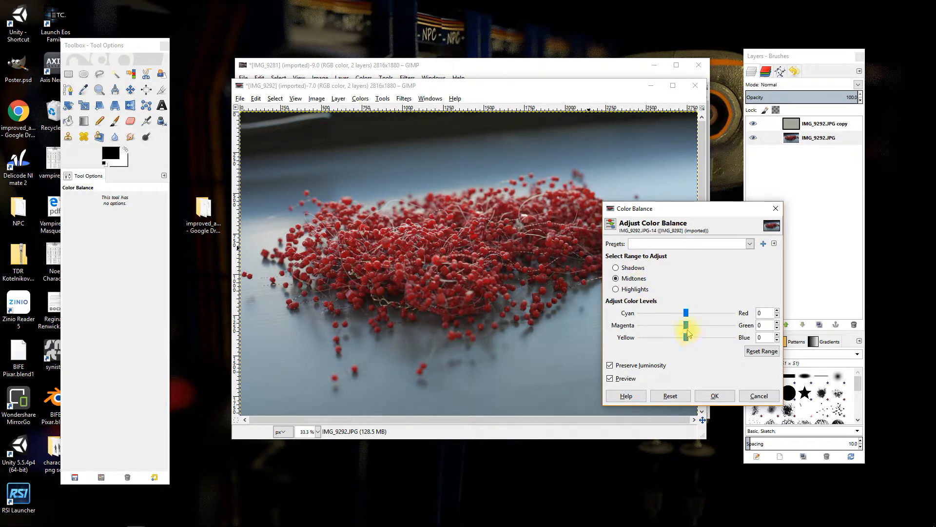
{"action": "left_click_drag", "start_coordinate": [688, 316], "coordinate": [699, 317]}
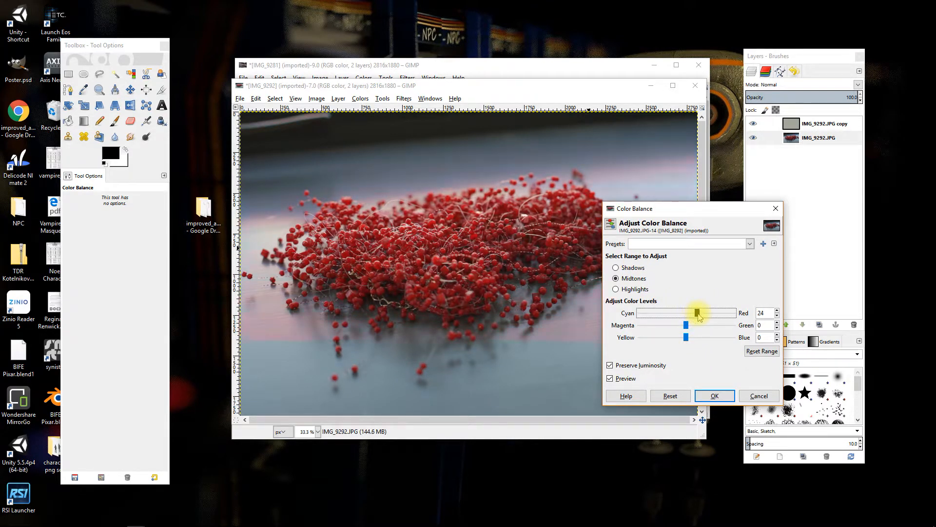
{"action": "left_click", "coordinate": [629, 269]}
{"action": "left_click_drag", "start_coordinate": [693, 316], "coordinate": [703, 313]}
{"action": "left_click", "coordinate": [624, 290]}
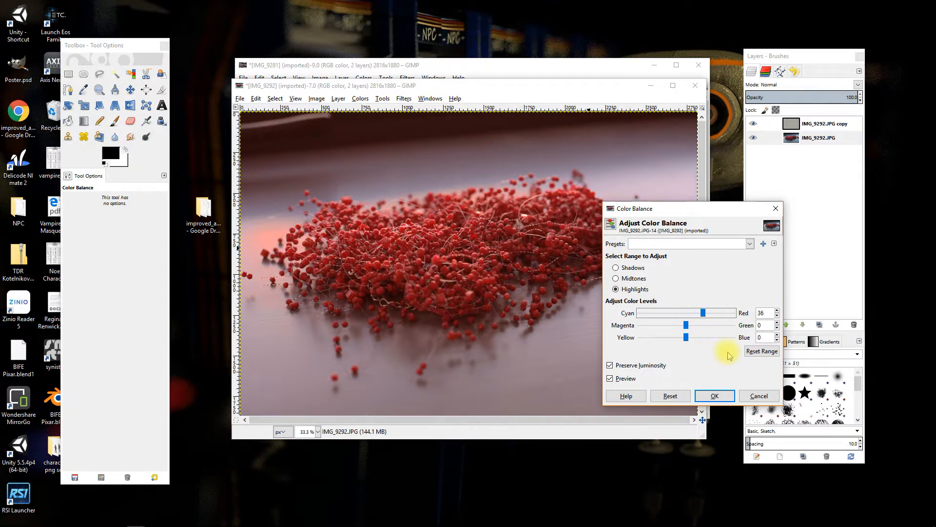
Step: Reset the highlights, midtones and shadows ranges in Color Balance and close it without applying
{"action": "left_click", "coordinate": [761, 351]}
{"action": "left_click", "coordinate": [629, 278]}
{"action": "left_click", "coordinate": [761, 351]}
{"action": "left_click", "coordinate": [629, 267]}
{"action": "left_click", "coordinate": [756, 354]}
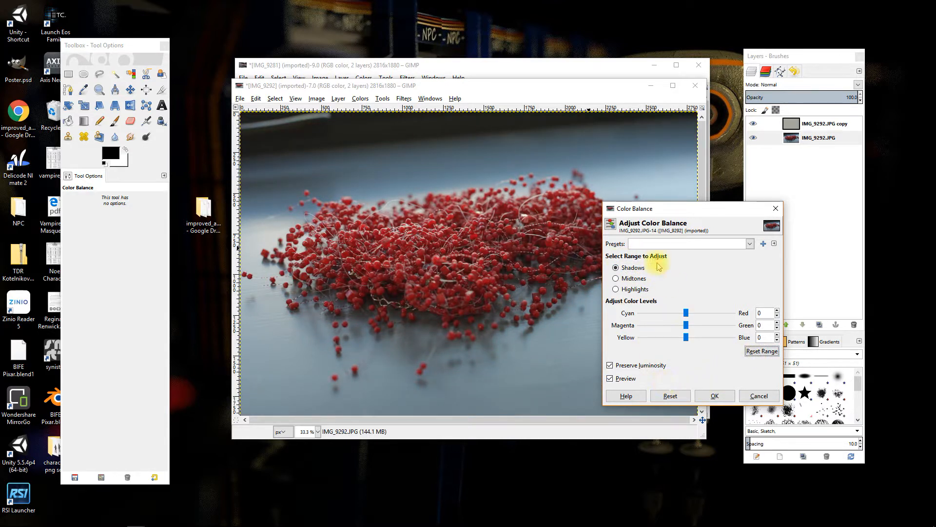
{"action": "left_click", "coordinate": [776, 208]}
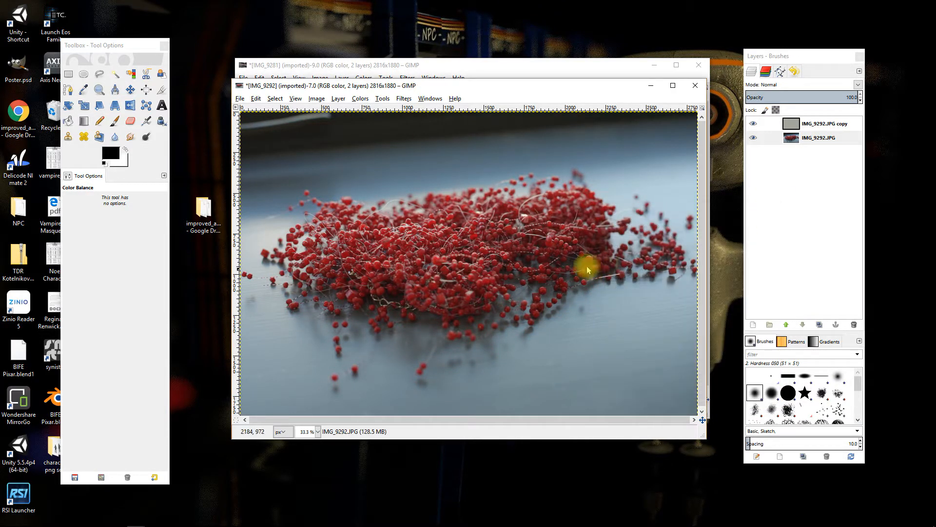